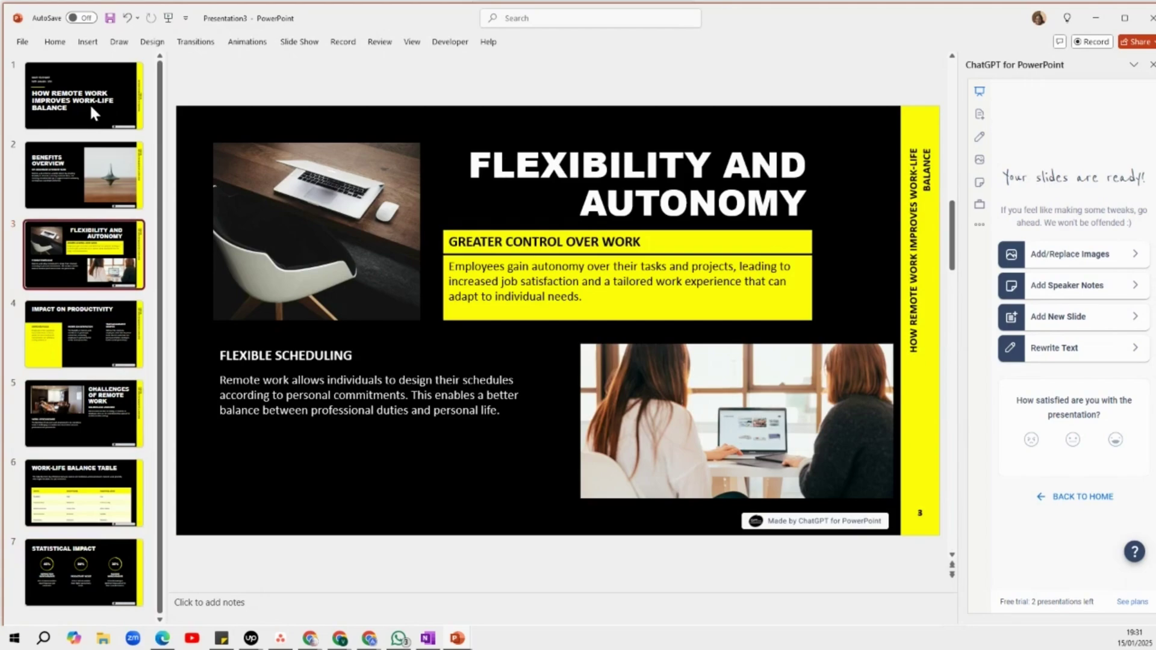
pyautogui.press('Down')
pyautogui.press('Down')
pyautogui.press('Down')
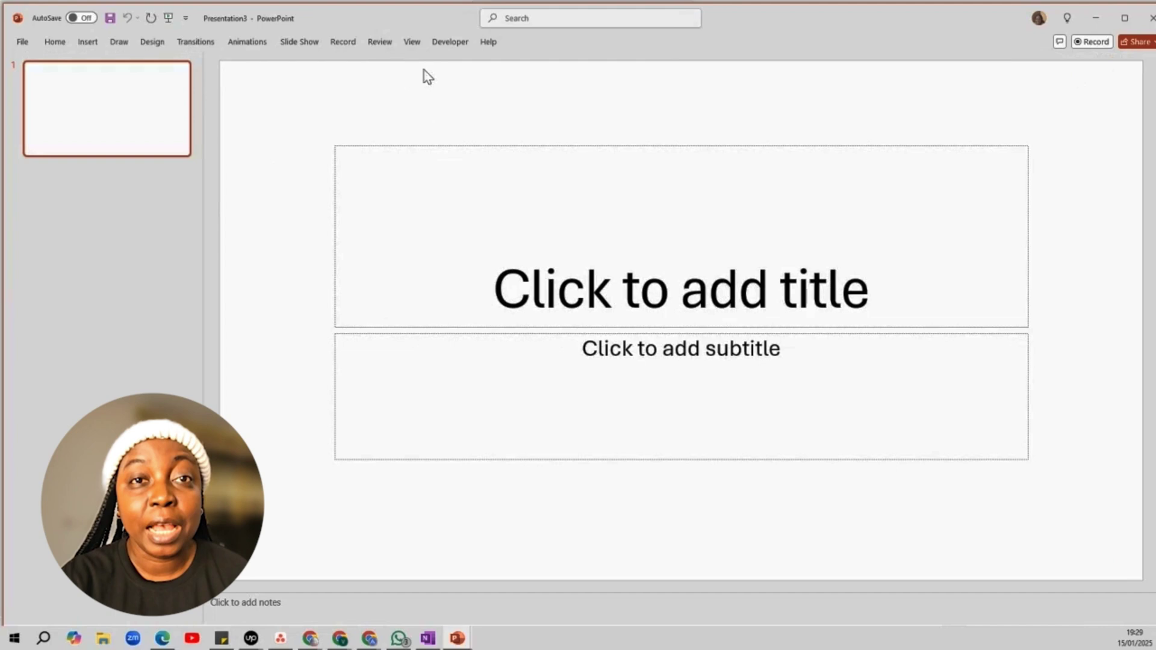
# Step: Search the Office Add-ins store for 'GPT' from the Developer tab's Add-ins
pyautogui.click(448, 42)
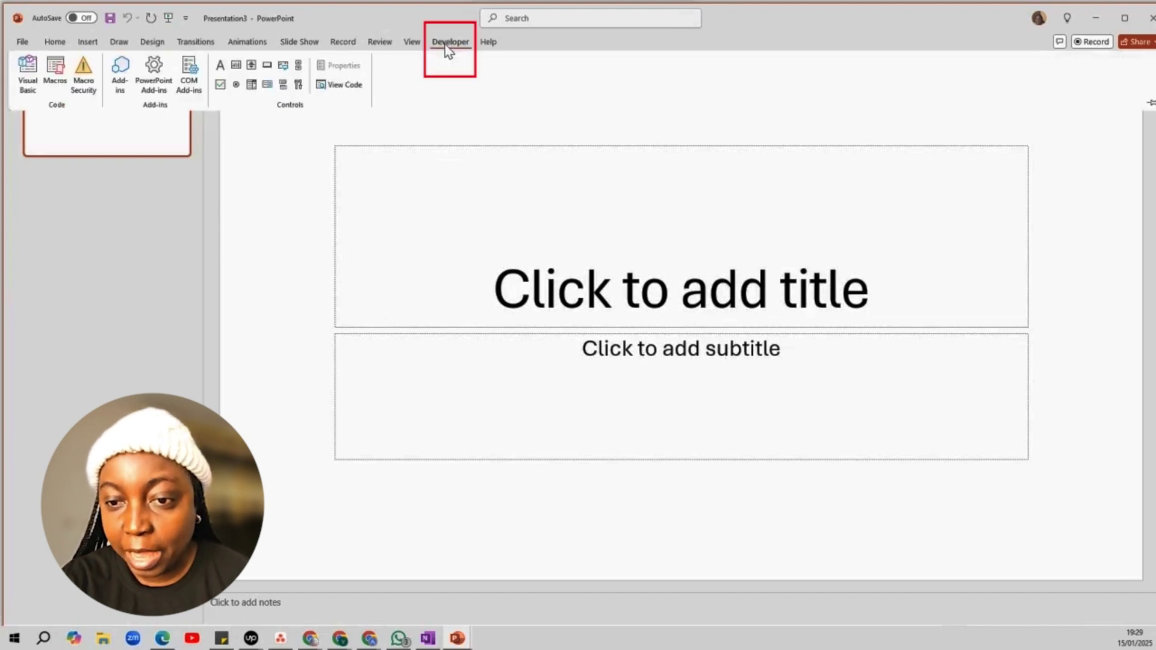
pyautogui.click(118, 76)
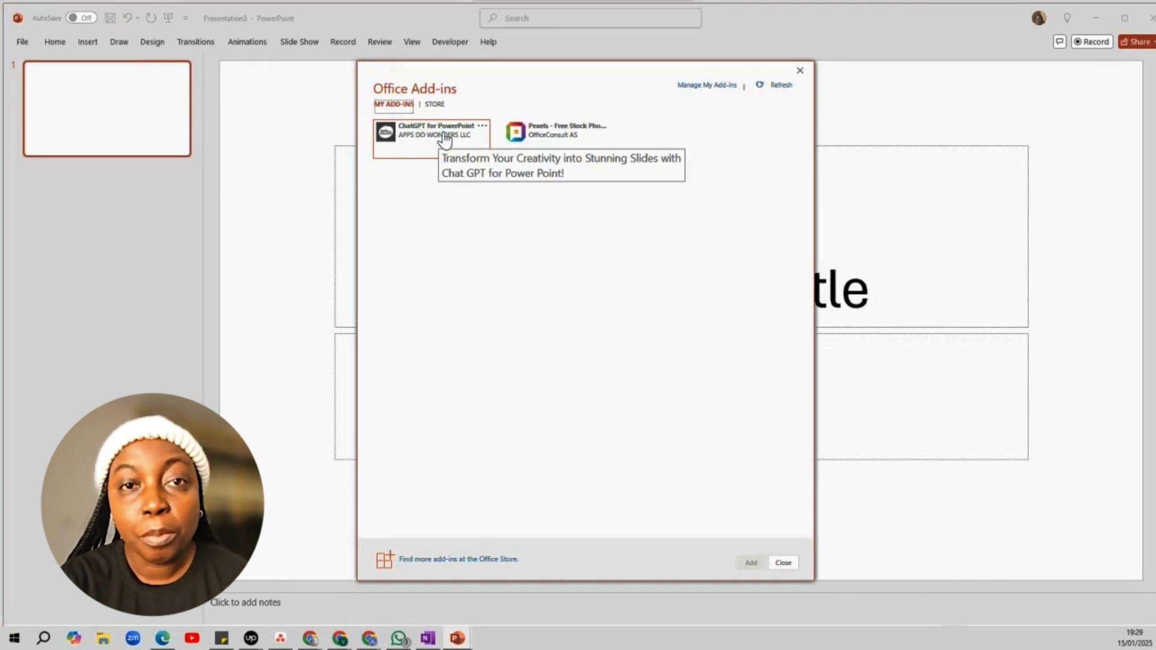
pyautogui.click(435, 105)
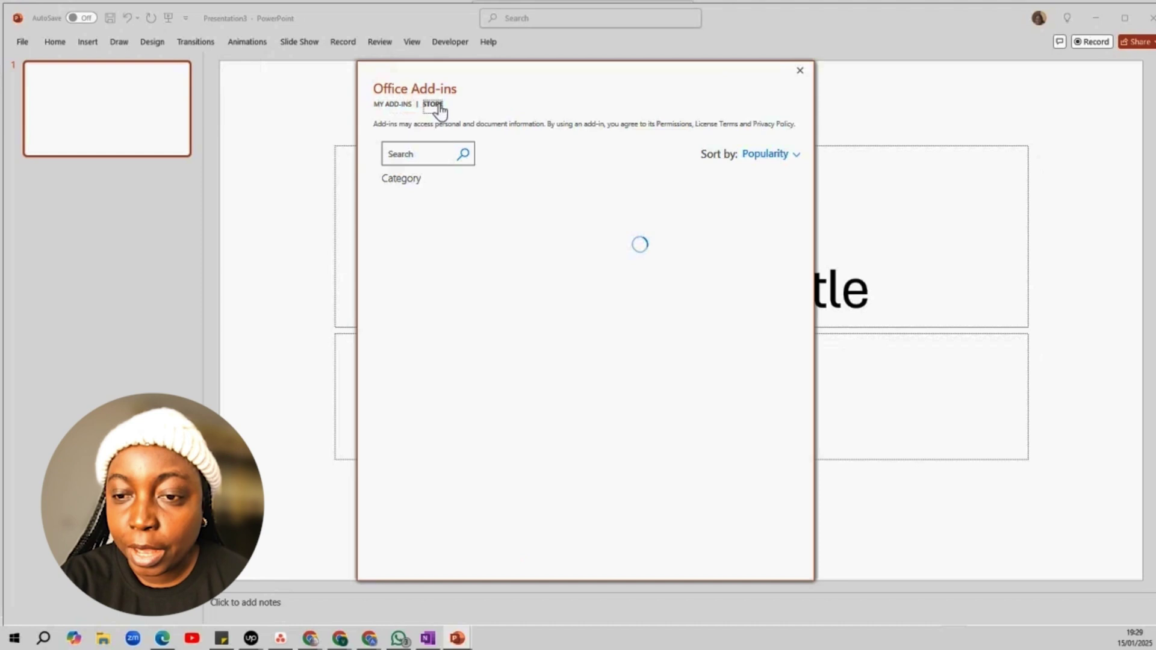
pyautogui.click(440, 152)
pyautogui.write('GPT')
pyautogui.click(463, 155)
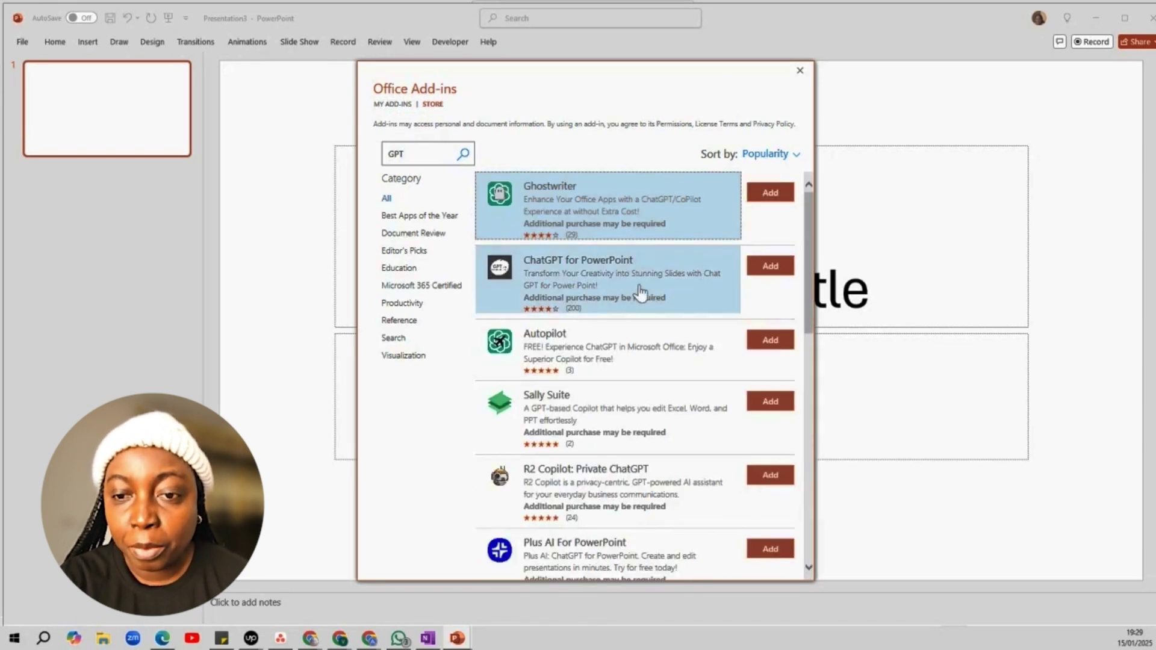
# Step: Install ChatGPT for PowerPoint and paste 'how remote work can improve work-life balance' as a Create from Topic prompt
pyautogui.click(771, 269)
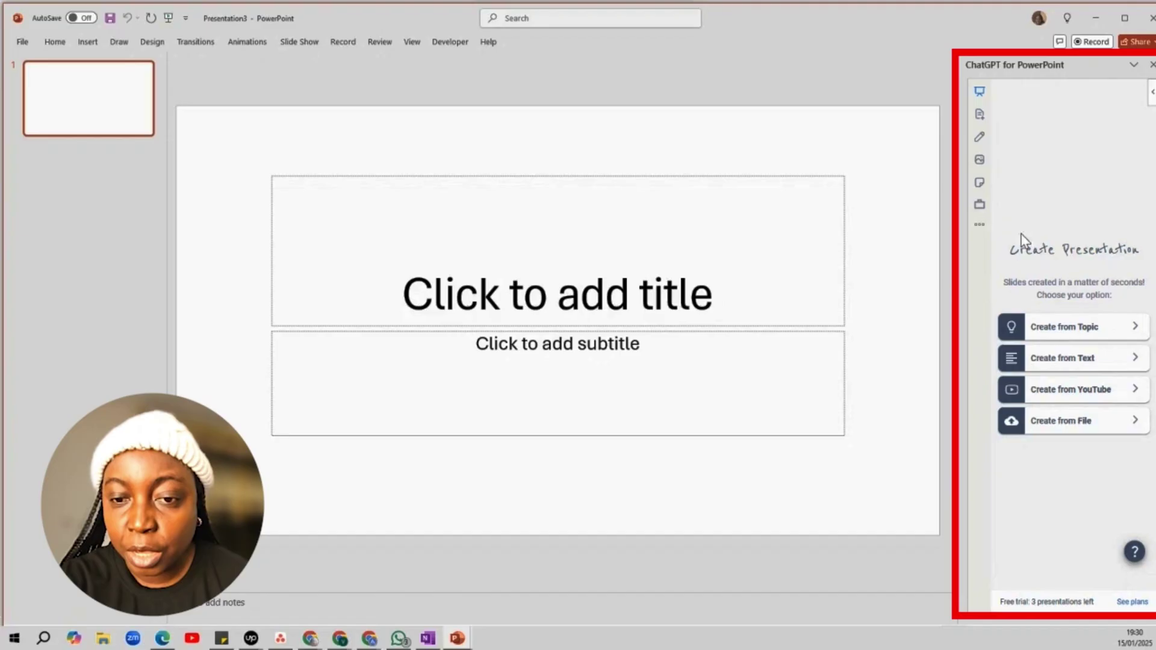
pyautogui.moveTo(1009, 249); pyautogui.dragTo(1132, 248)
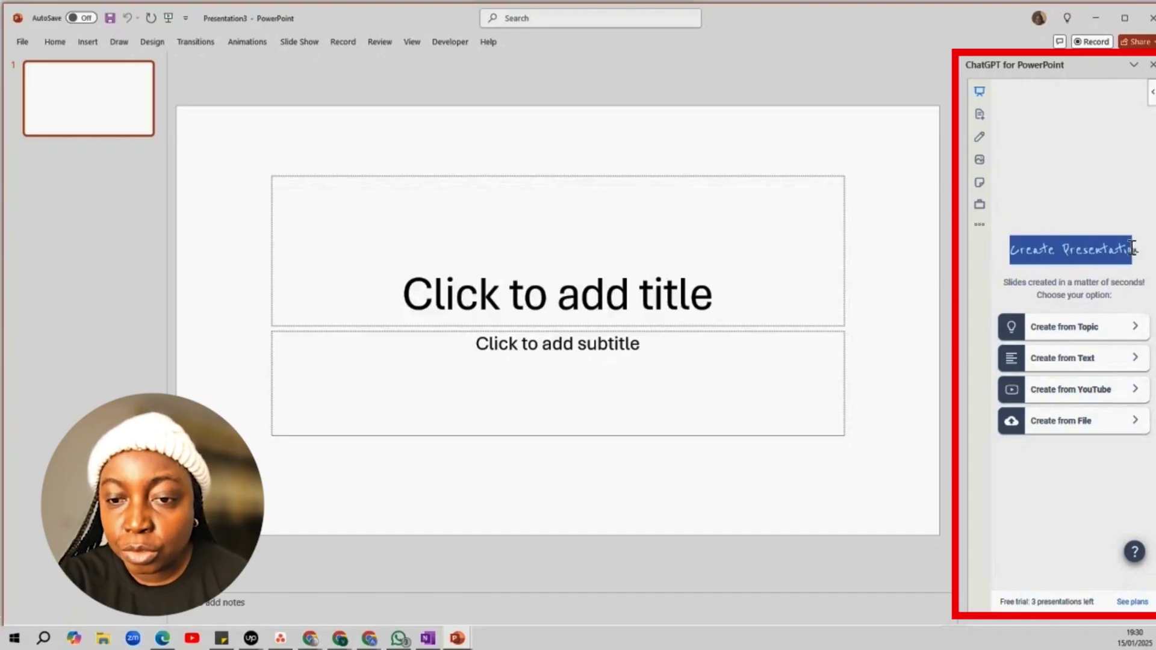
pyautogui.click(1091, 328)
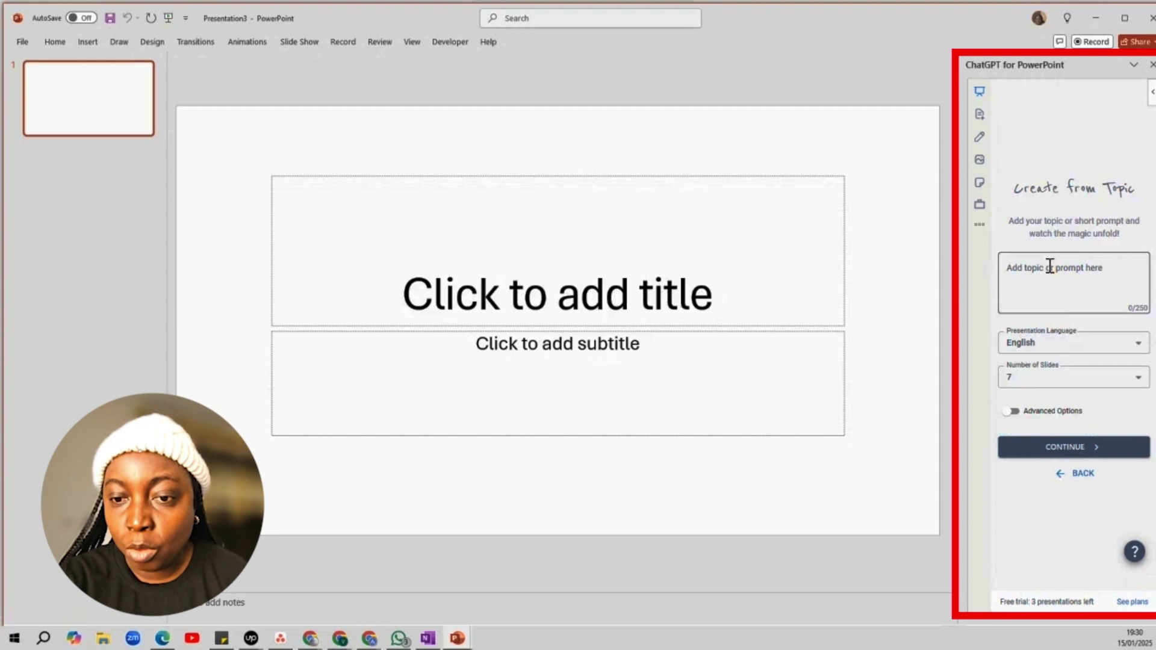
pyautogui.click(1050, 267)
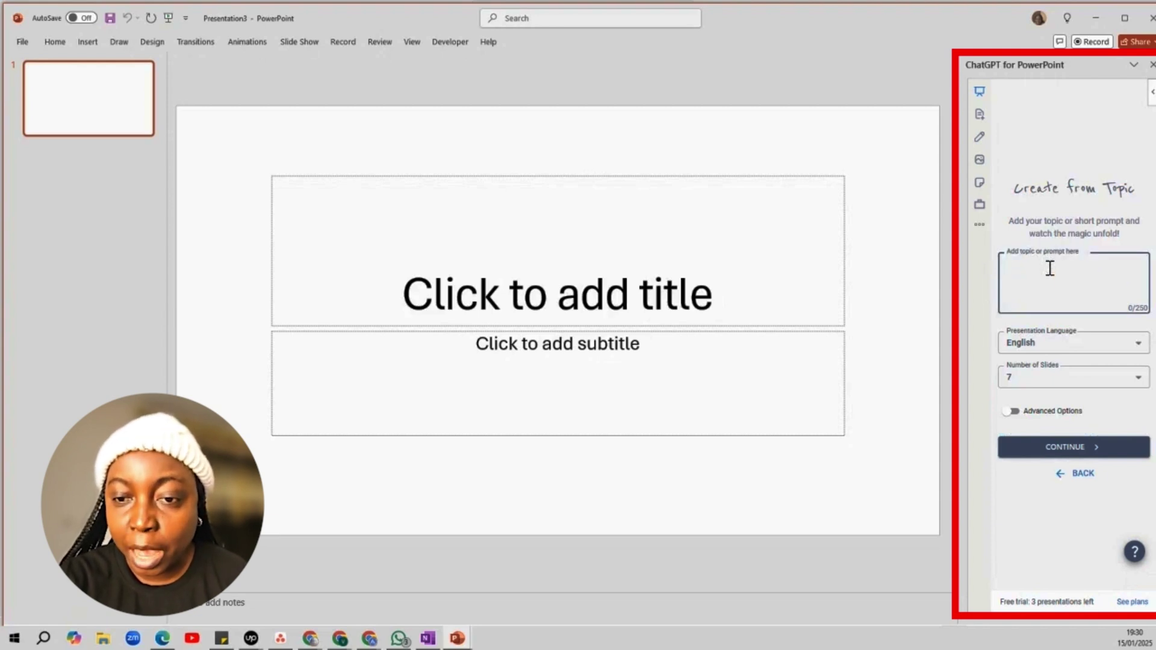
pyautogui.write('how remote work can improve work-life balance')
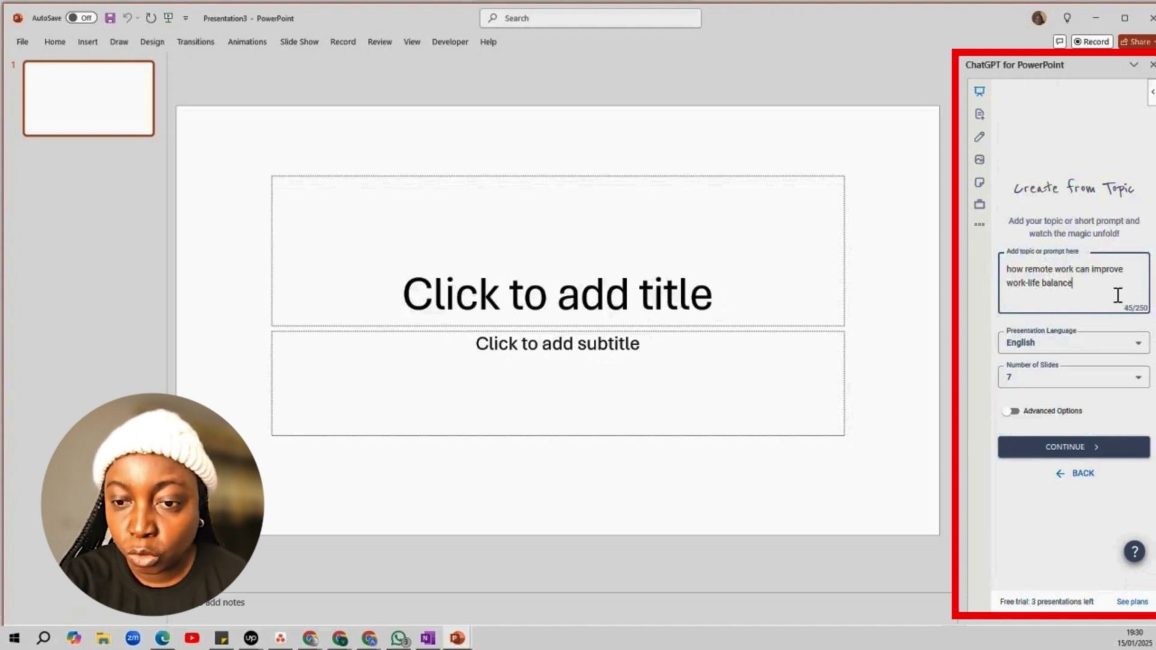
# Step: Keep the presentation language English and the slide count at 7
pyautogui.click(1100, 349)
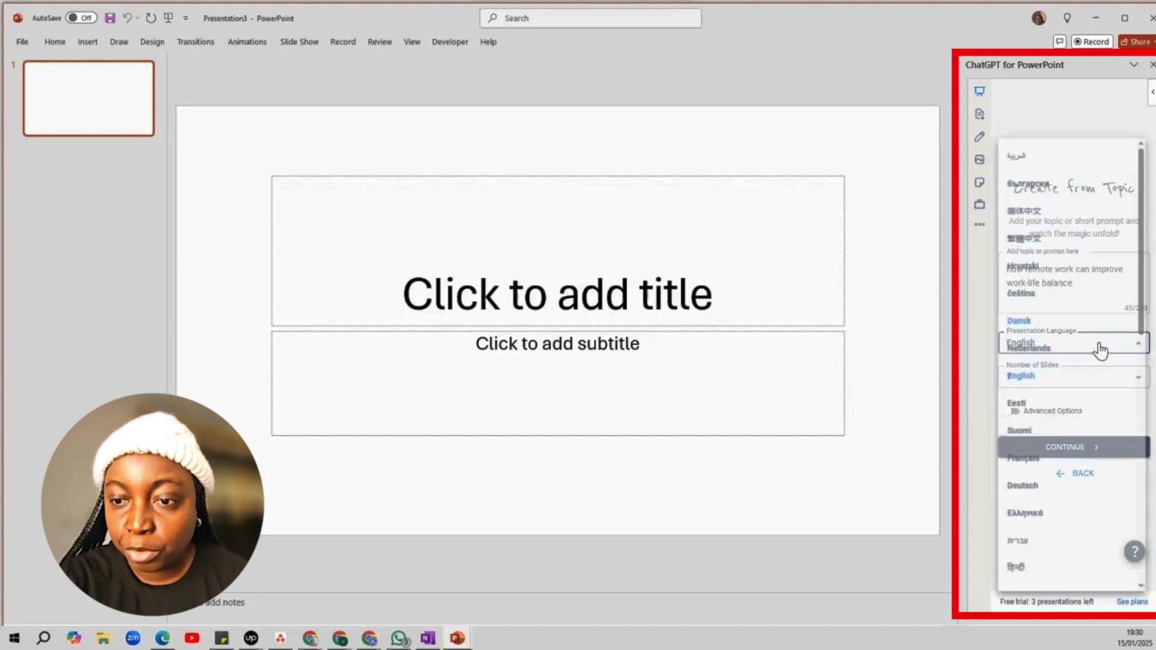
pyautogui.click(986, 336)
pyautogui.click(1074, 381)
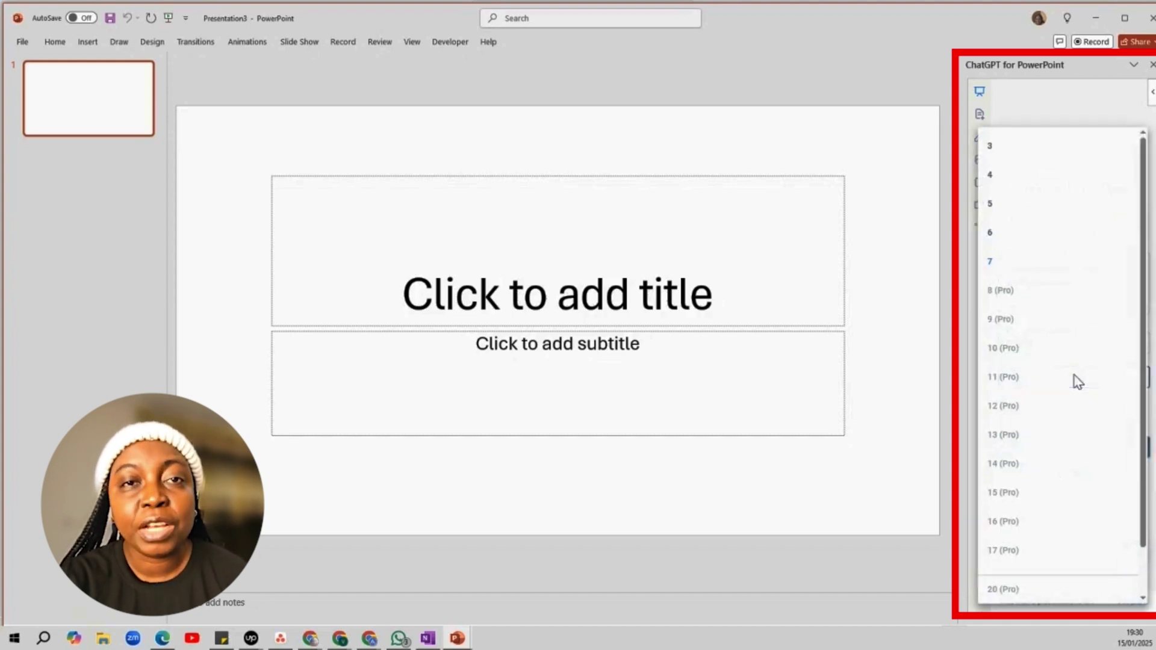
pyautogui.click(972, 261)
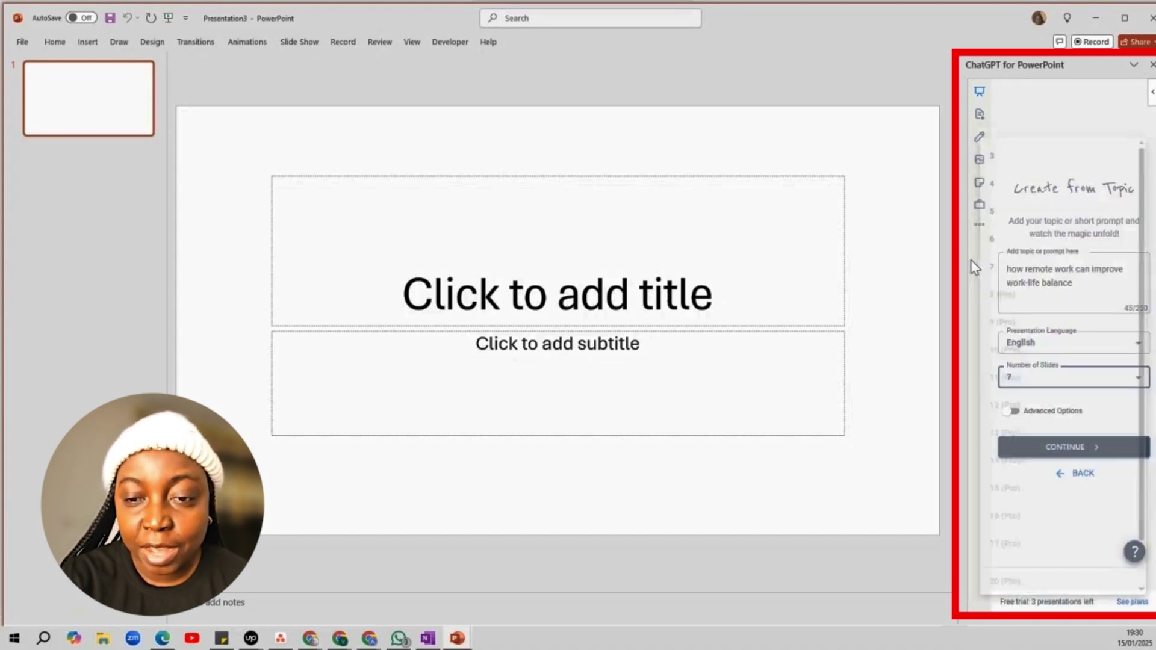
# Step: Turn on Advanced Options with Detailed content and Unsplash images, then generate the outline
pyautogui.click(1014, 412)
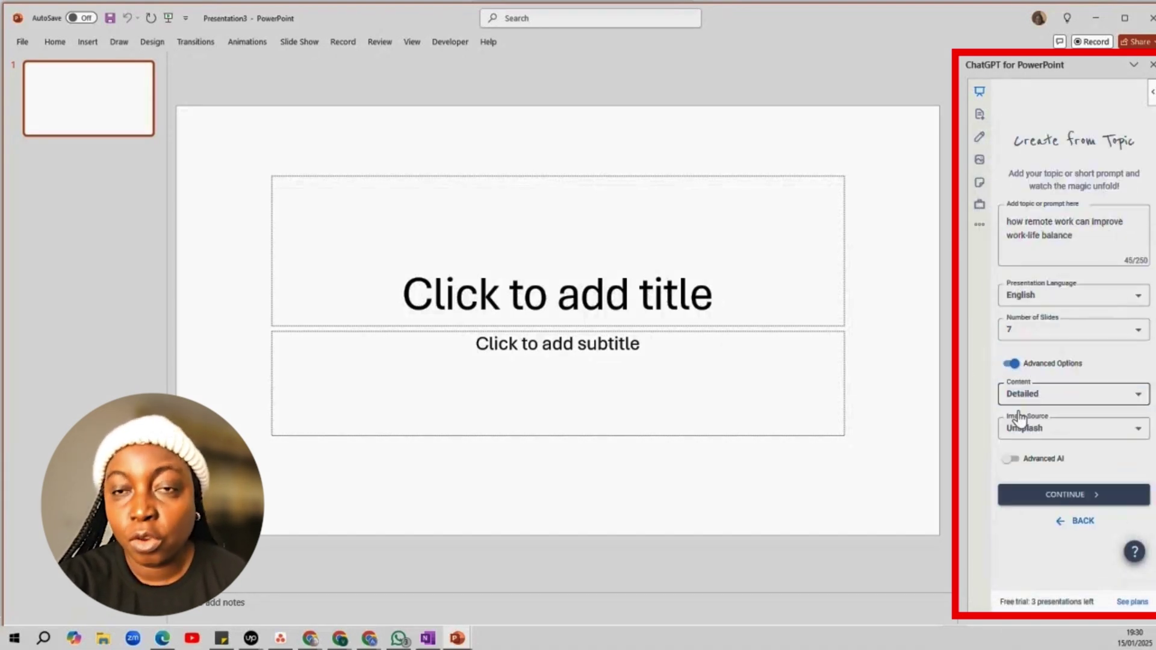
pyautogui.click(1063, 400)
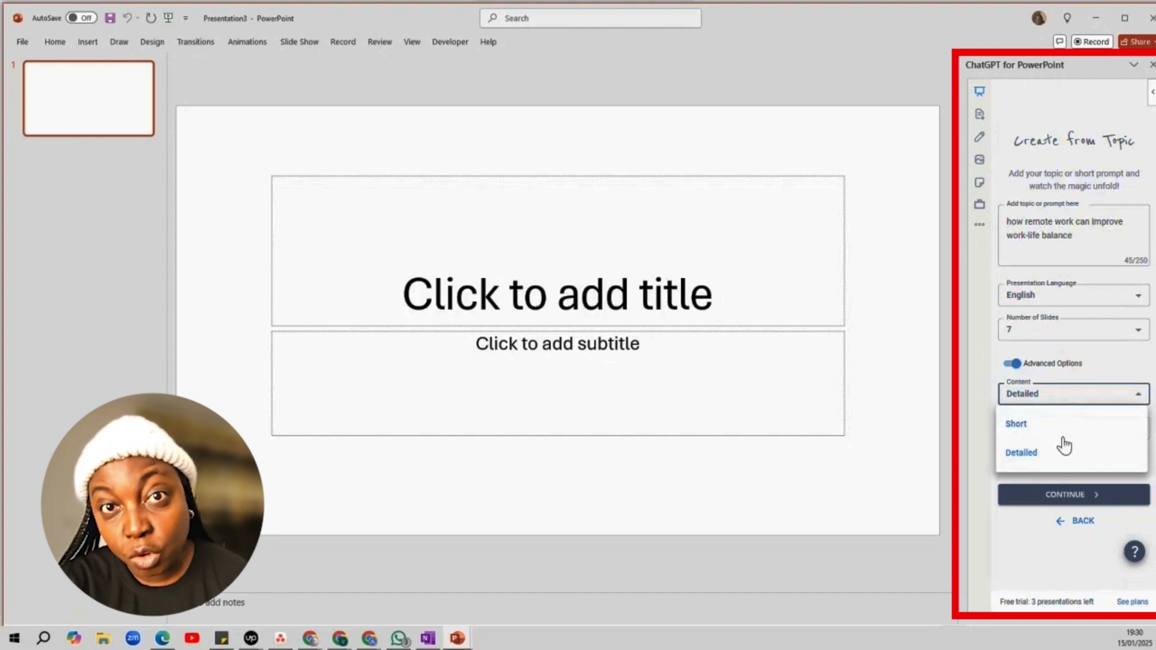
pyautogui.click(1066, 398)
pyautogui.click(1075, 435)
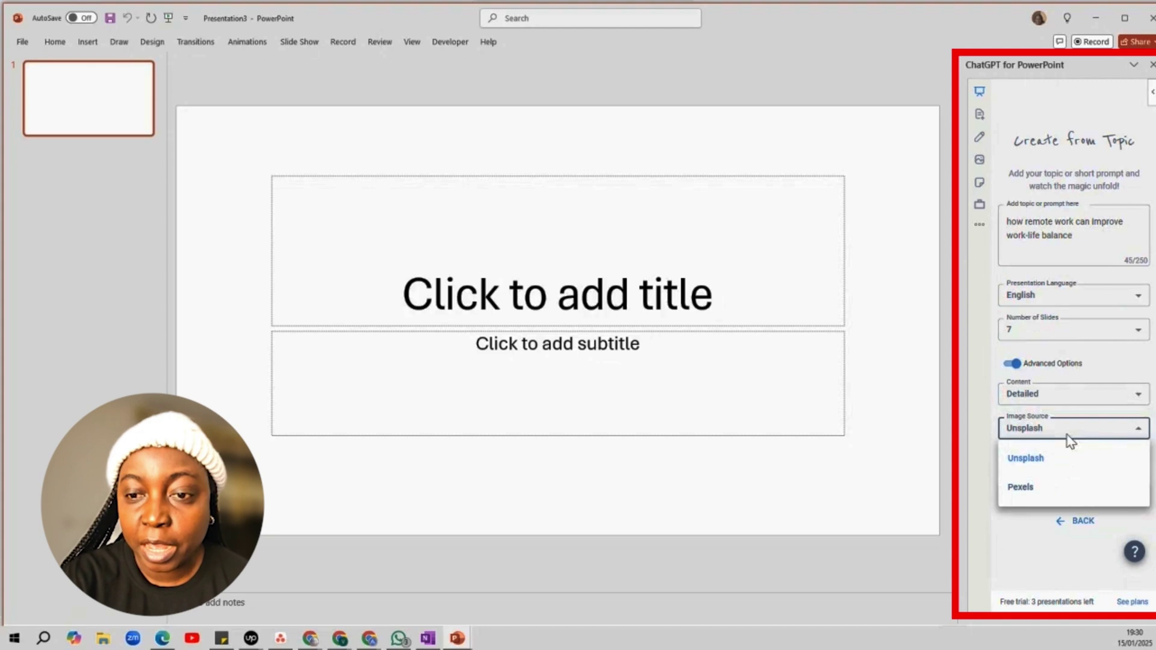
pyautogui.click(1069, 437)
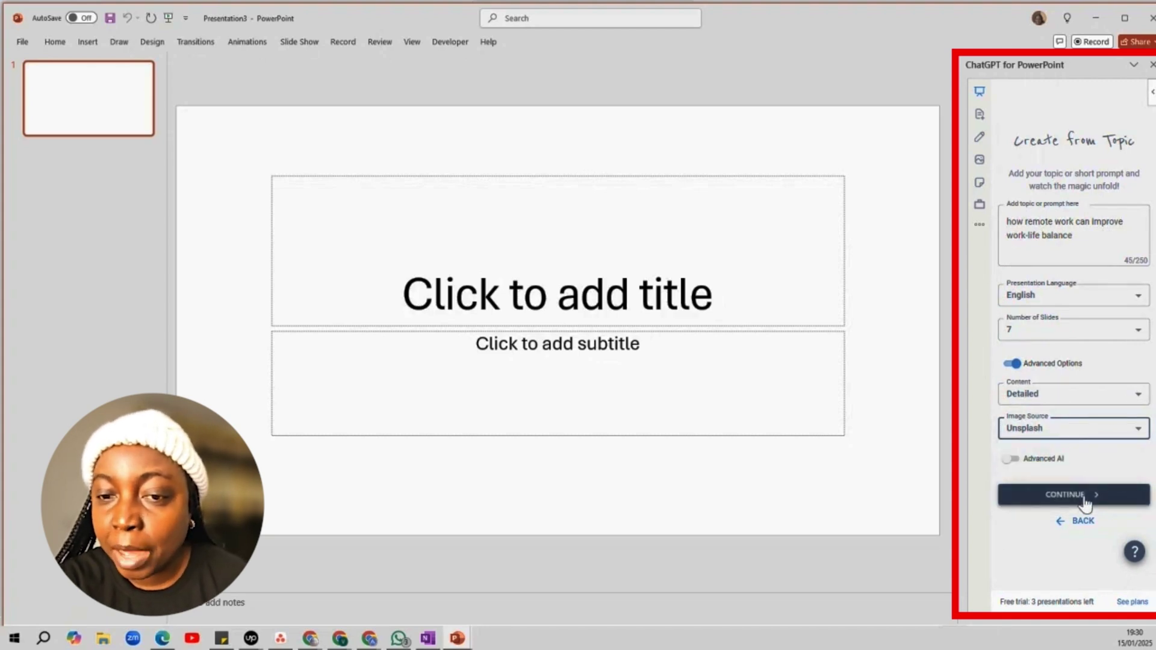
pyautogui.click(1085, 497)
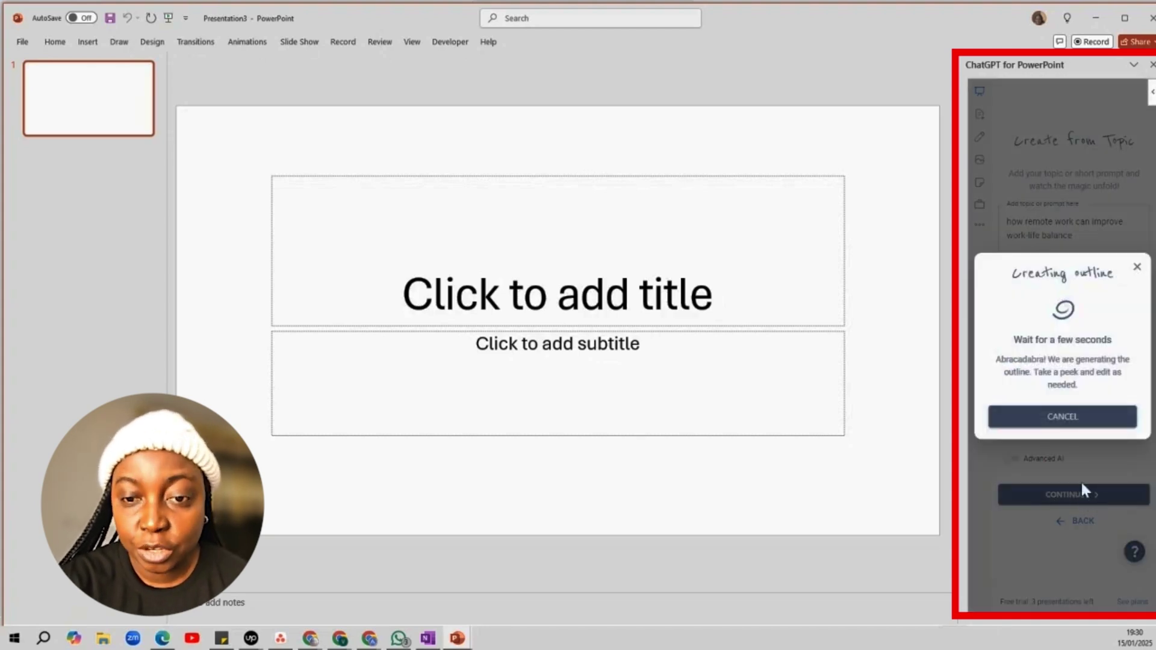
# Step: Review the seven-slide outline ending in Statistical Impact and accept it
pyautogui.moveTo(1018, 276); pyautogui.dragTo(1117, 280)
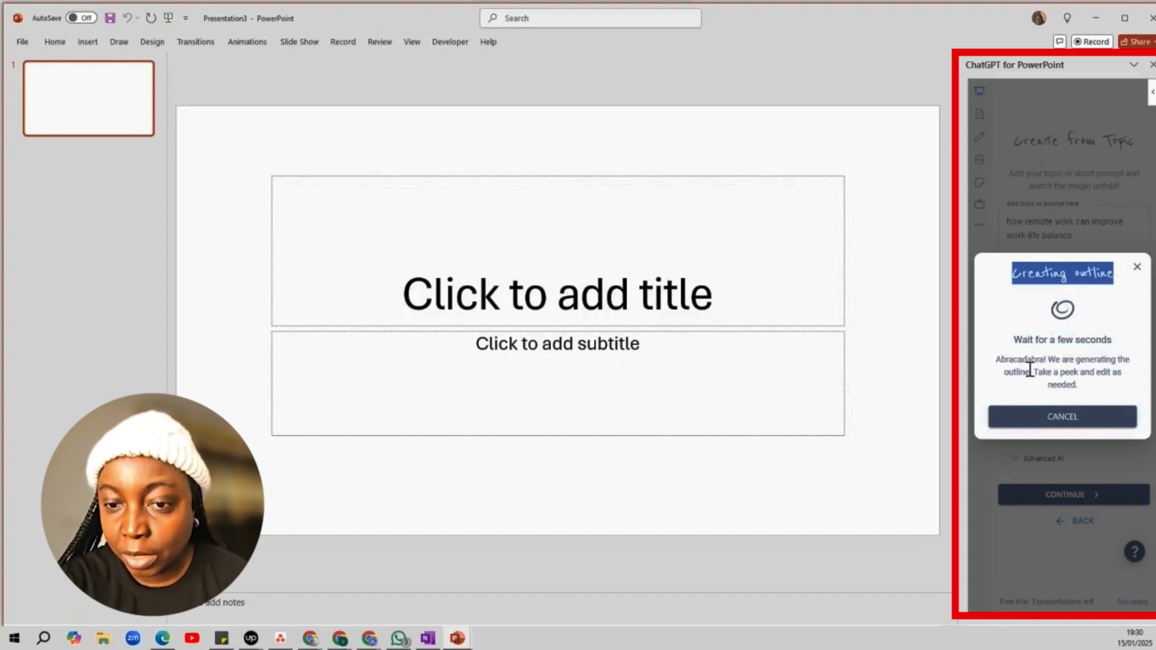
pyautogui.moveTo(1059, 281)
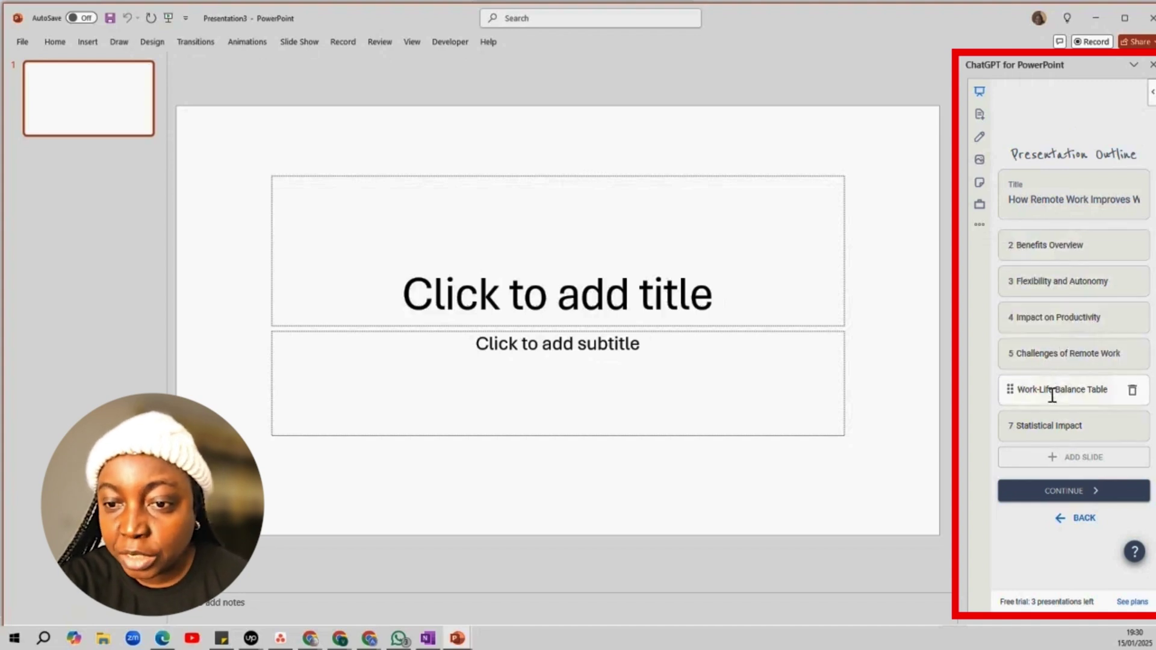
pyautogui.moveTo(1008, 426)
pyautogui.mouseDown()
pyautogui.moveTo(1006, 397)
pyautogui.moveTo(1023, 430)
pyautogui.mouseUp()
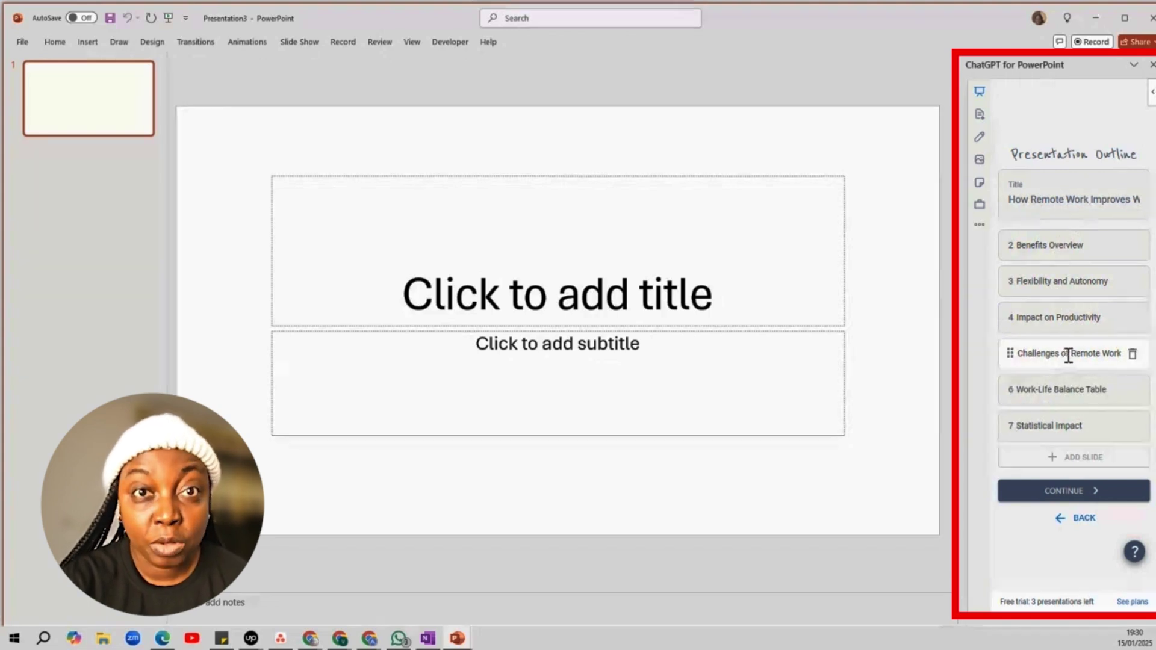
pyautogui.click(1094, 498)
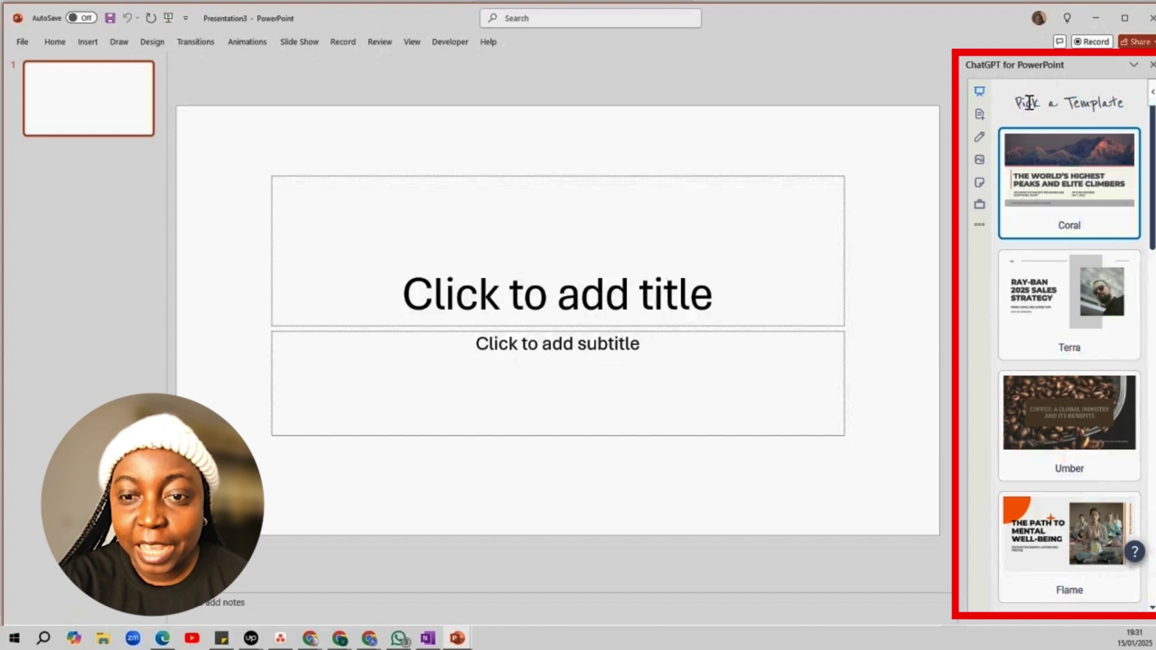
# Step: Pick the Citrine template from the gallery and start generating the slides
pyautogui.moveTo(1021, 103); pyautogui.dragTo(1121, 104)
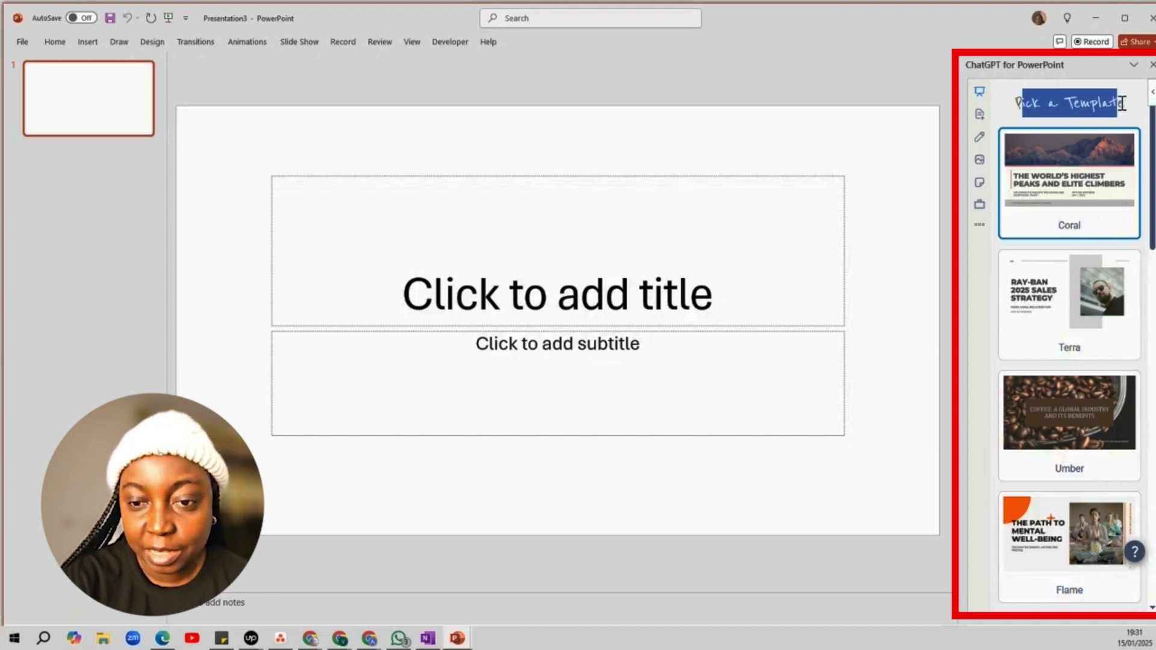
pyautogui.scroll(-6, 1093, 265)
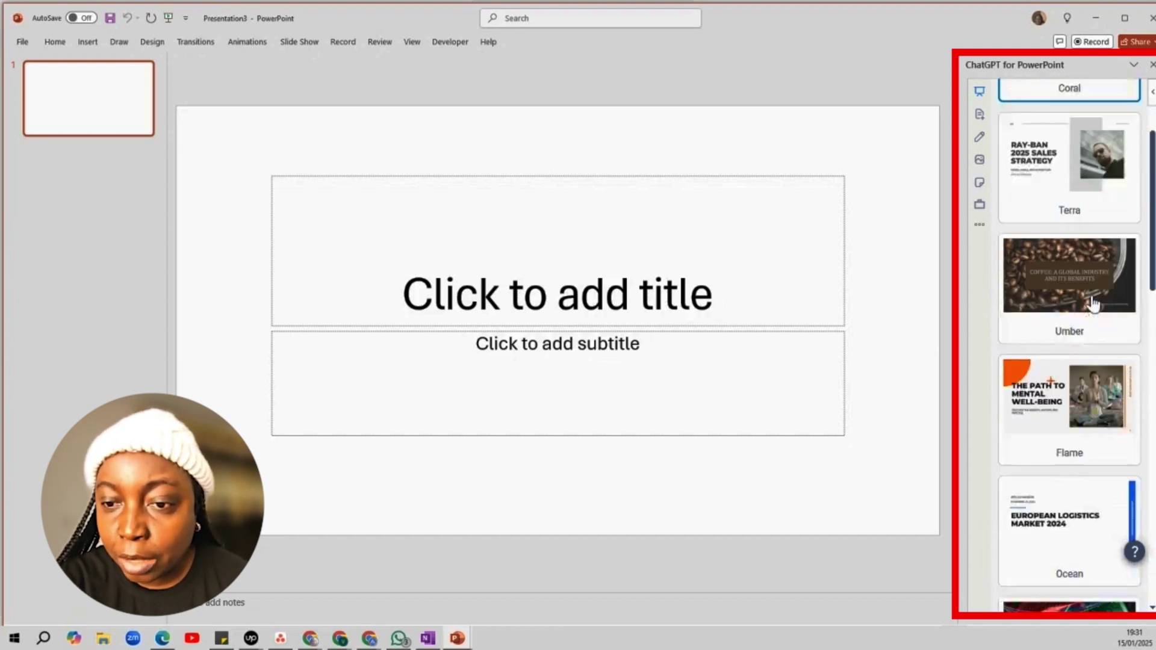
pyautogui.scroll(-9, 1093, 305)
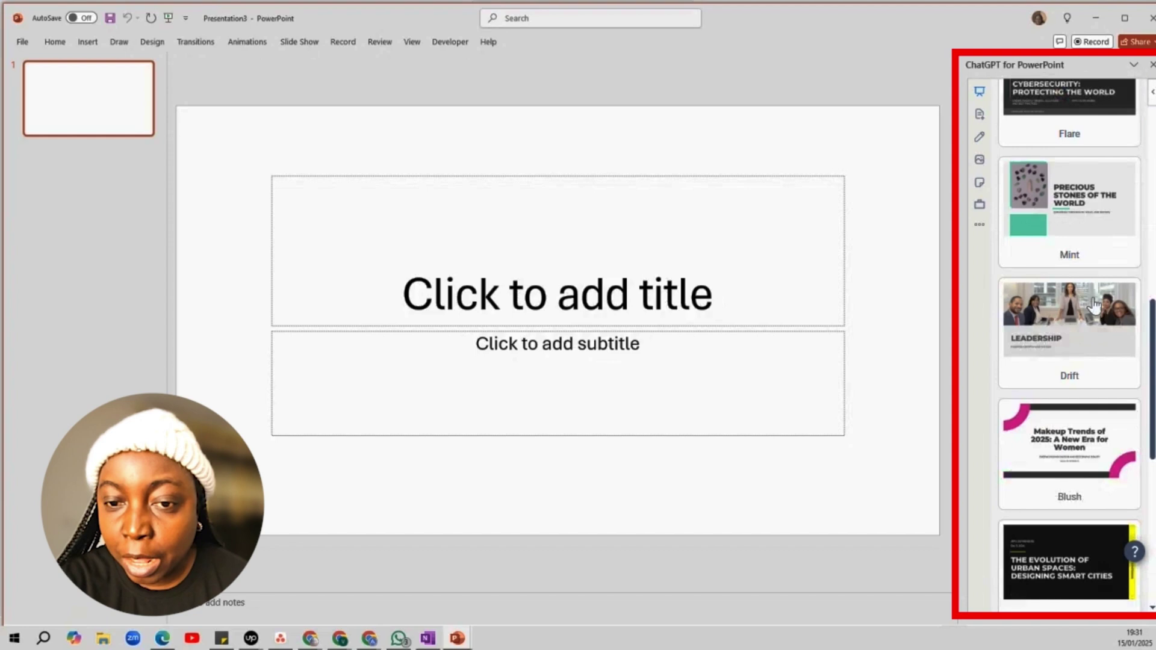
pyautogui.click(1094, 306)
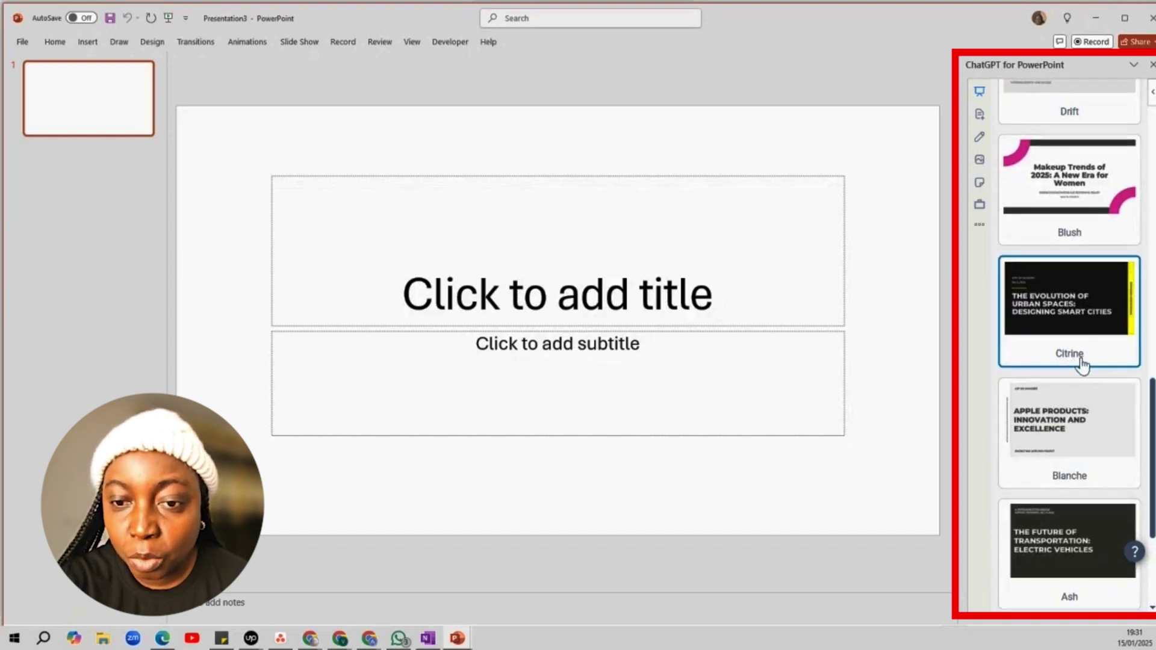
pyautogui.scroll(-5, 1065, 530)
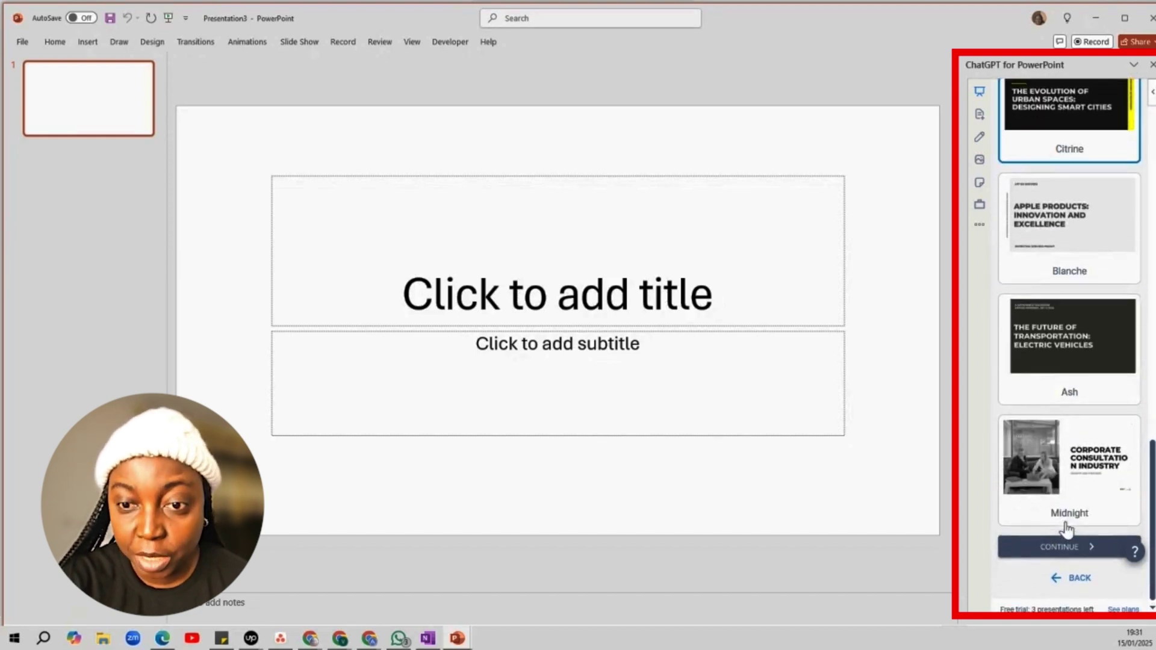
pyautogui.click(1065, 540)
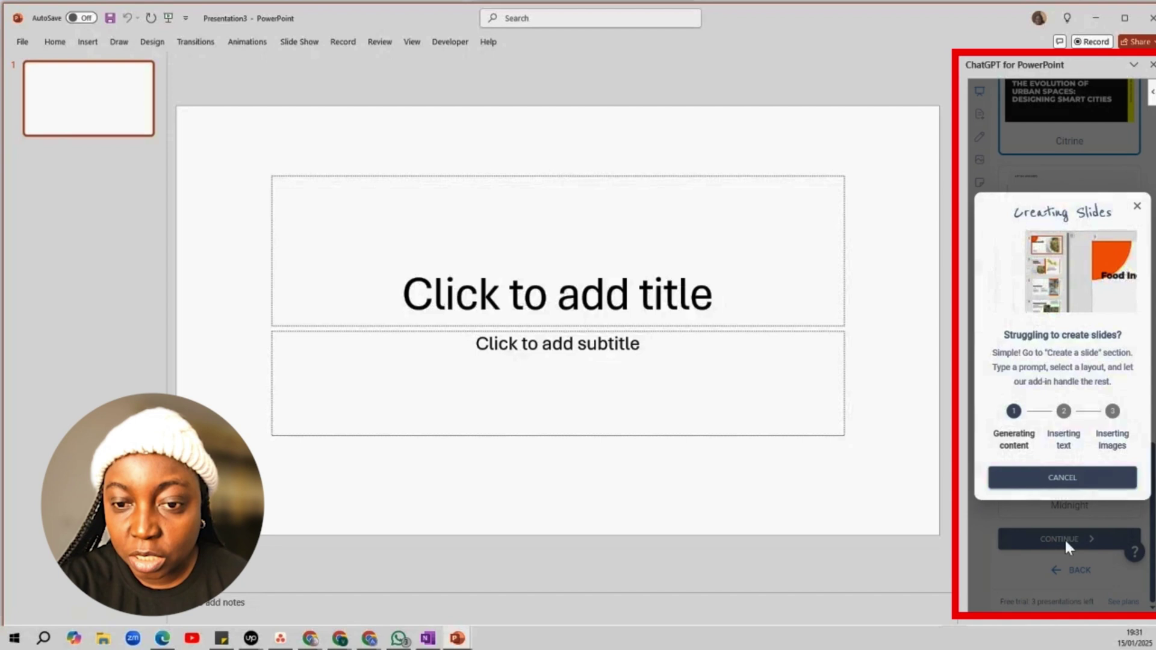
pyautogui.moveTo(1013, 211); pyautogui.dragTo(1113, 215)
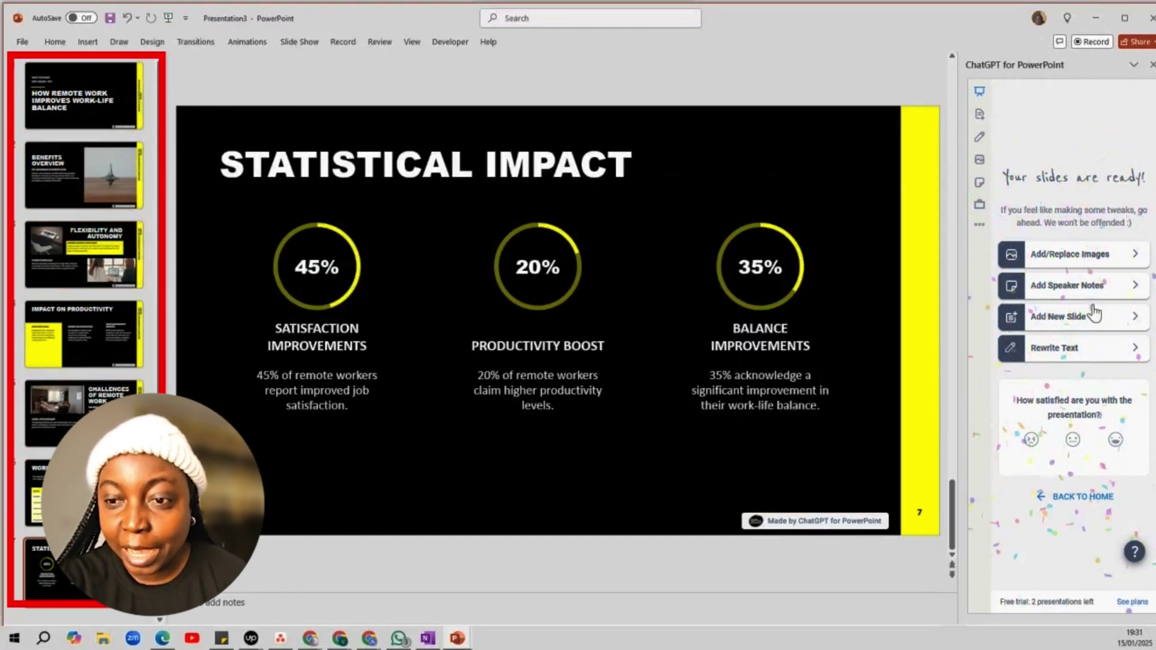
# Step: Review the slides from the title slide onward, then back to Challenges of Remote Work
pyautogui.click(89, 106)
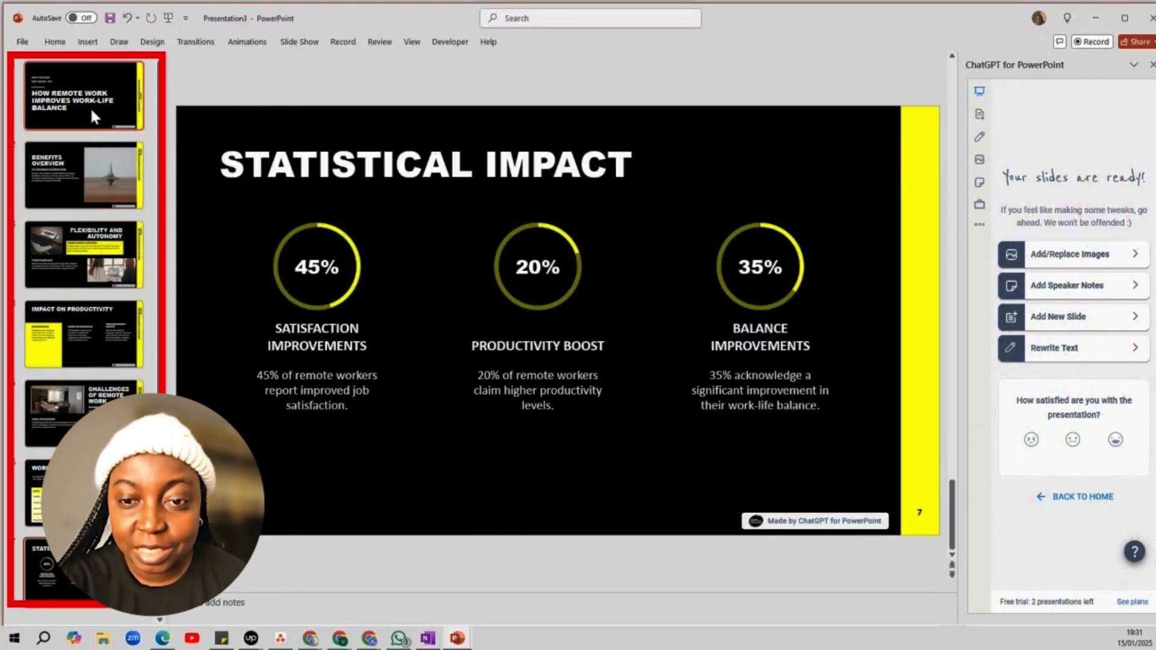
pyautogui.press('Down')
pyautogui.press('Down')
pyautogui.press('Down')
pyautogui.press('Down')
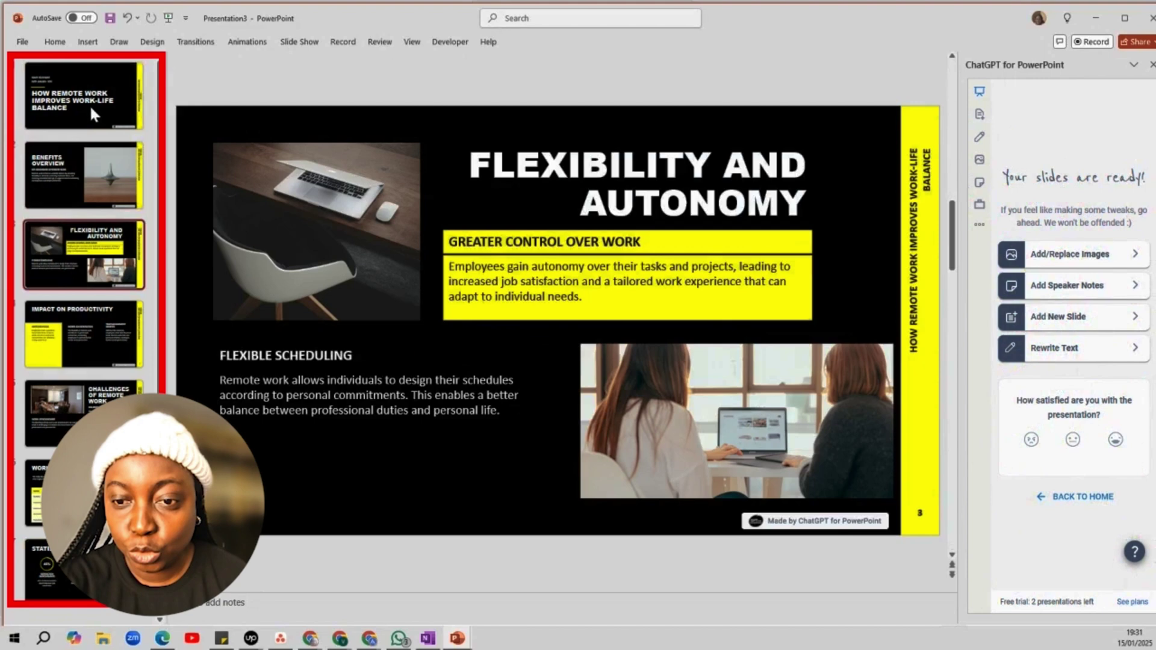
pyautogui.press('Down')
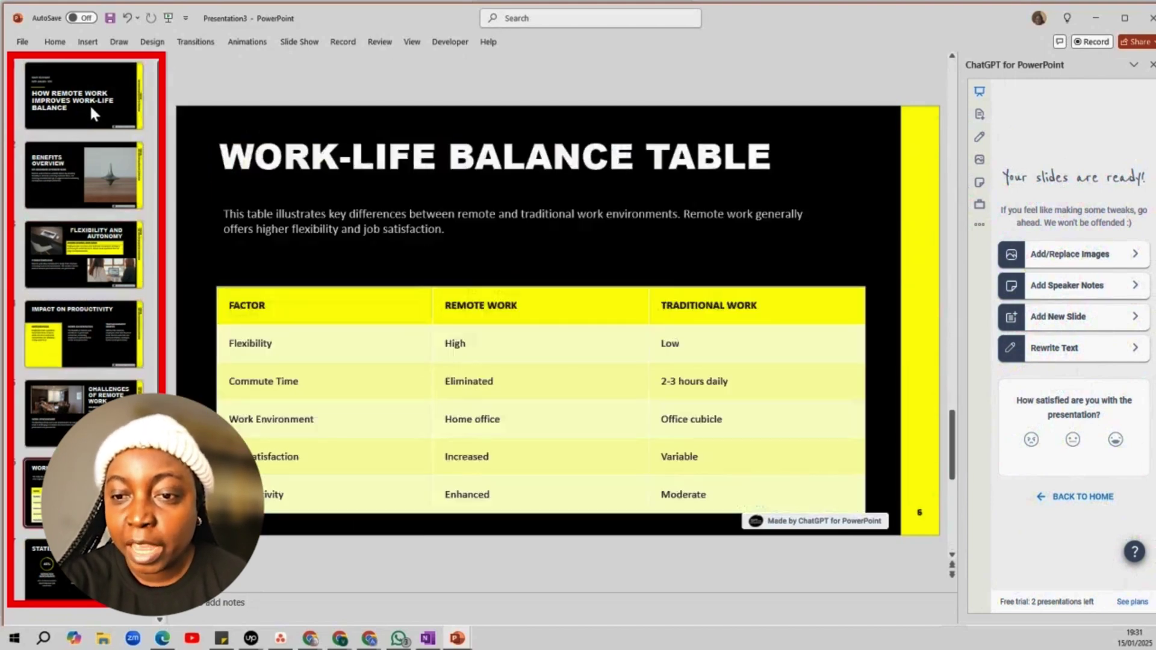
pyautogui.press('Down')
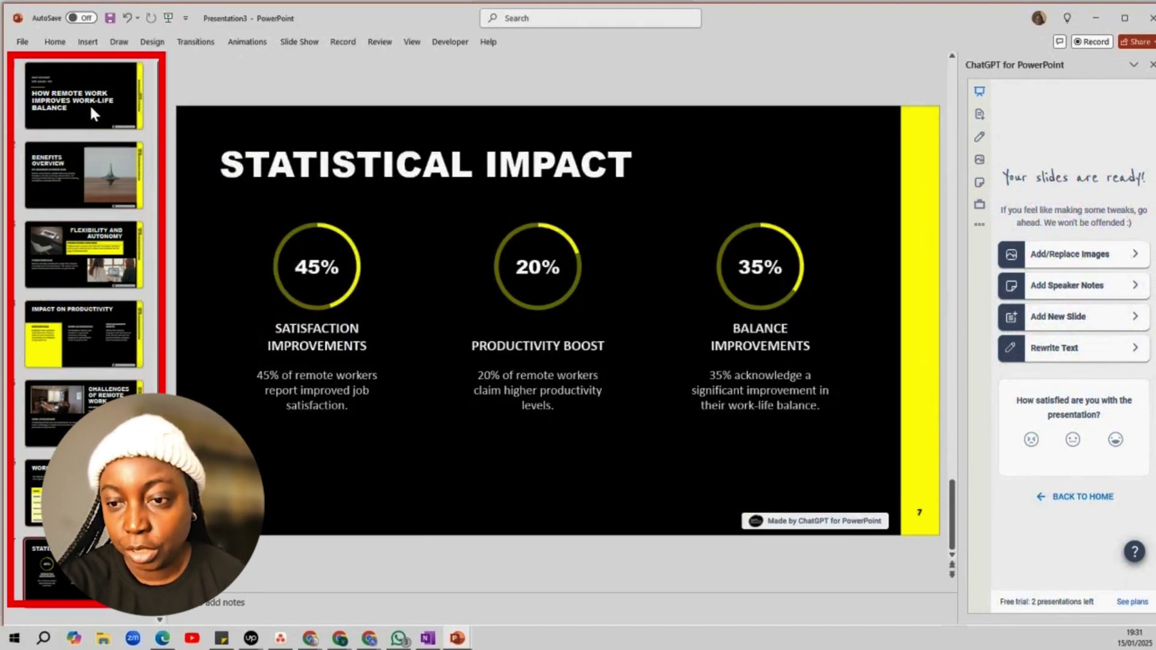
pyautogui.press('Up')
pyautogui.press('Up')
pyautogui.press('Up')
pyautogui.press('Up')
pyautogui.press('Up')
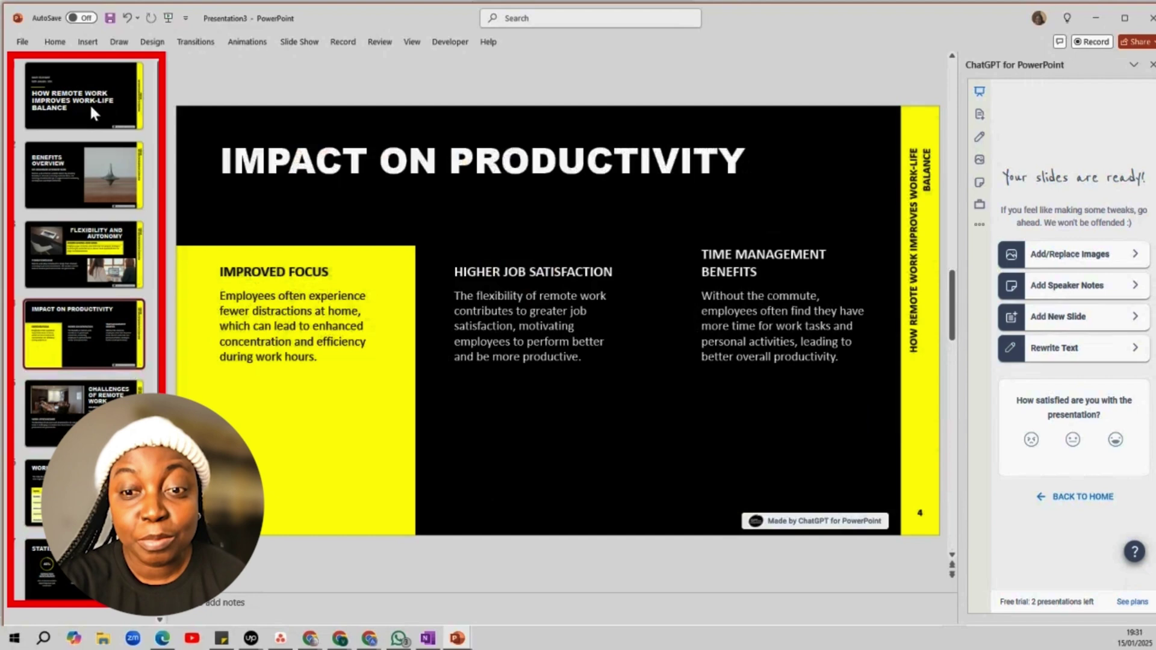
pyautogui.press('Up')
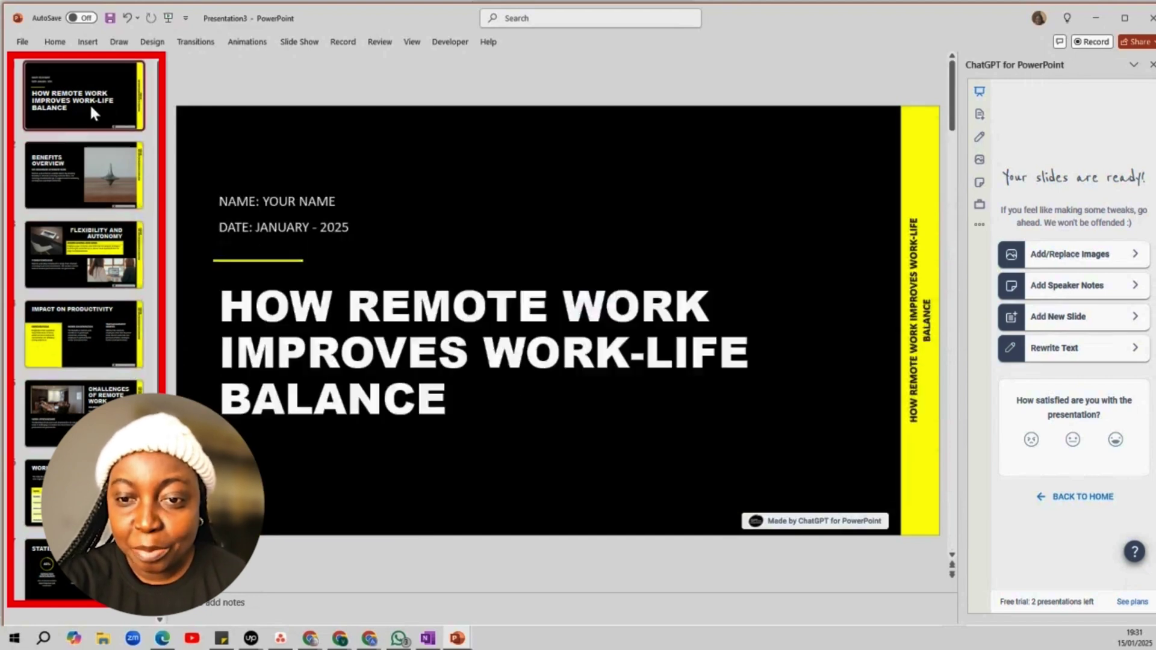
# Step: Retype the final 'W' of the Benefits Overview slide title
pyautogui.click(95, 182)
pyautogui.click(430, 245)
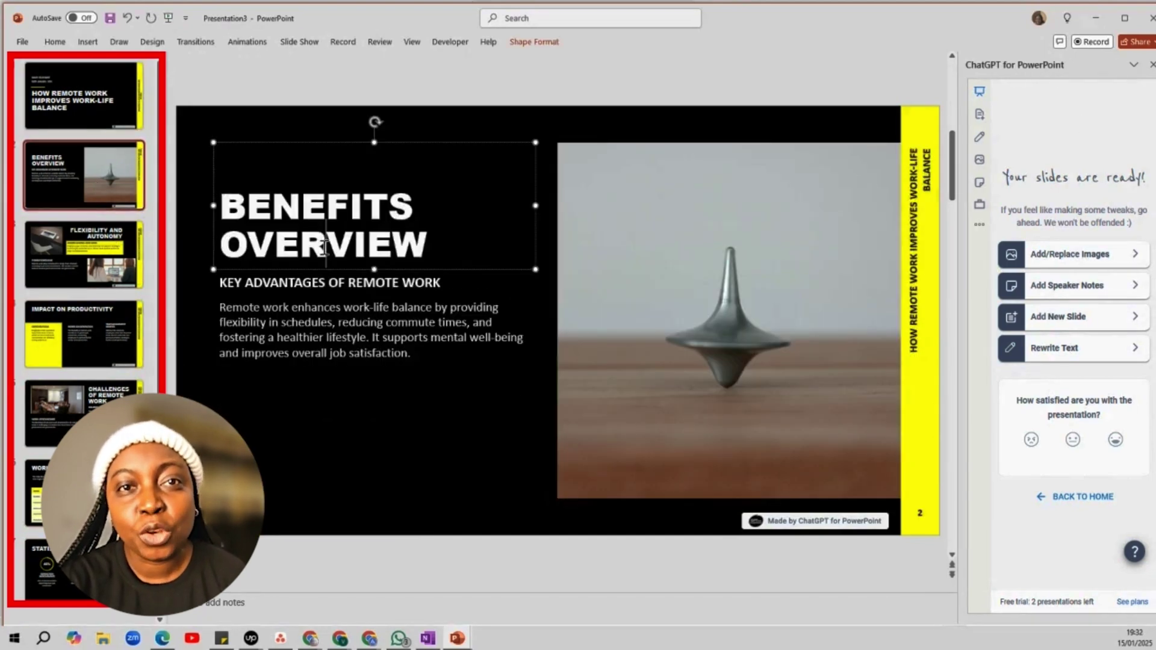
pyautogui.press('BackSpace')
pyautogui.write('W')
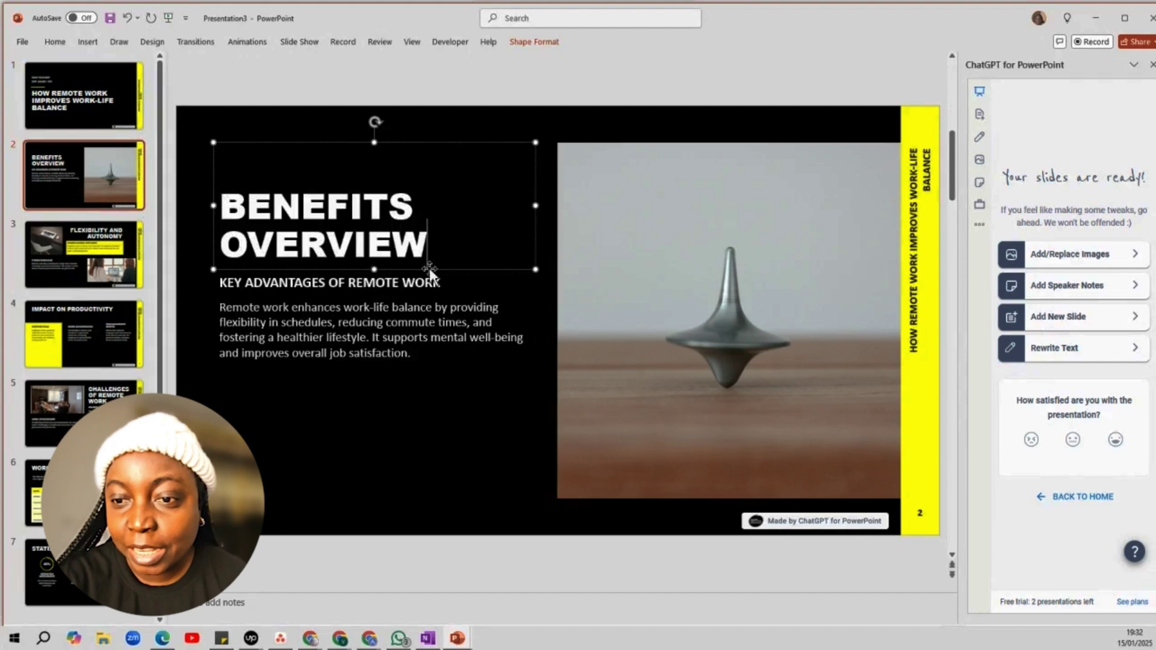
pyautogui.click(408, 353)
# Step: Nudge the spinning-top picture slightly left, then select slide 4 and close the ChatGPT panel
pyautogui.click(725, 358)
pyautogui.moveTo(724, 356)
pyautogui.mouseDown()
pyautogui.moveTo(658, 347)
pyautogui.moveTo(712, 356)
pyautogui.mouseUp()
pyautogui.rightClick(713, 356)
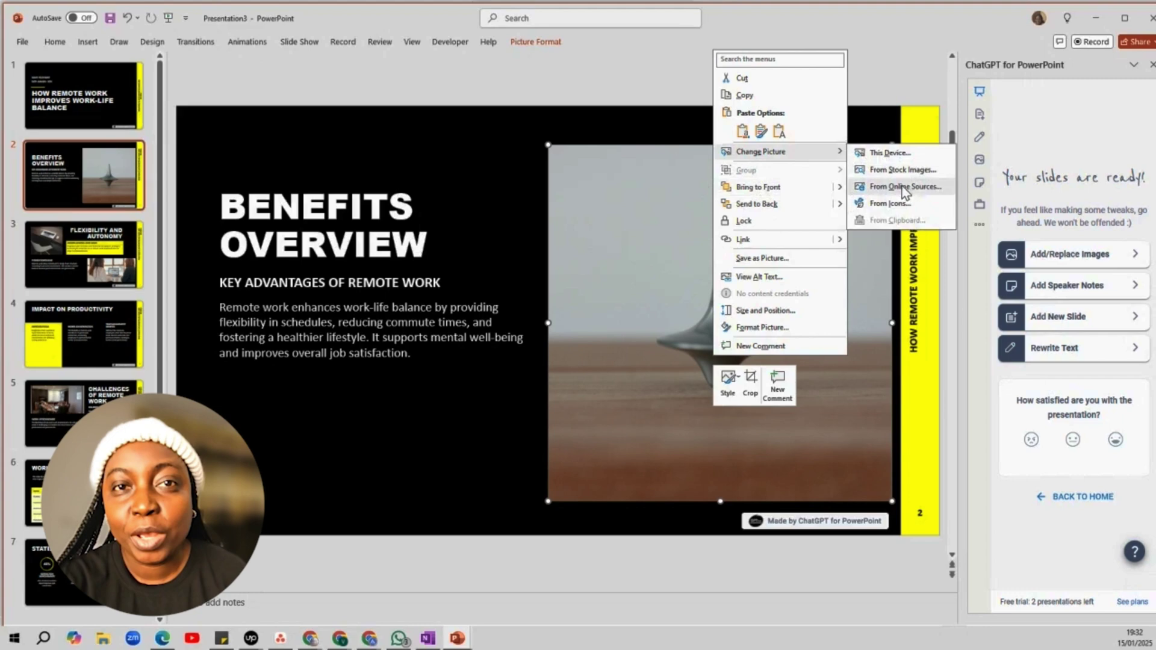
pyautogui.click(656, 208)
pyautogui.click(92, 324)
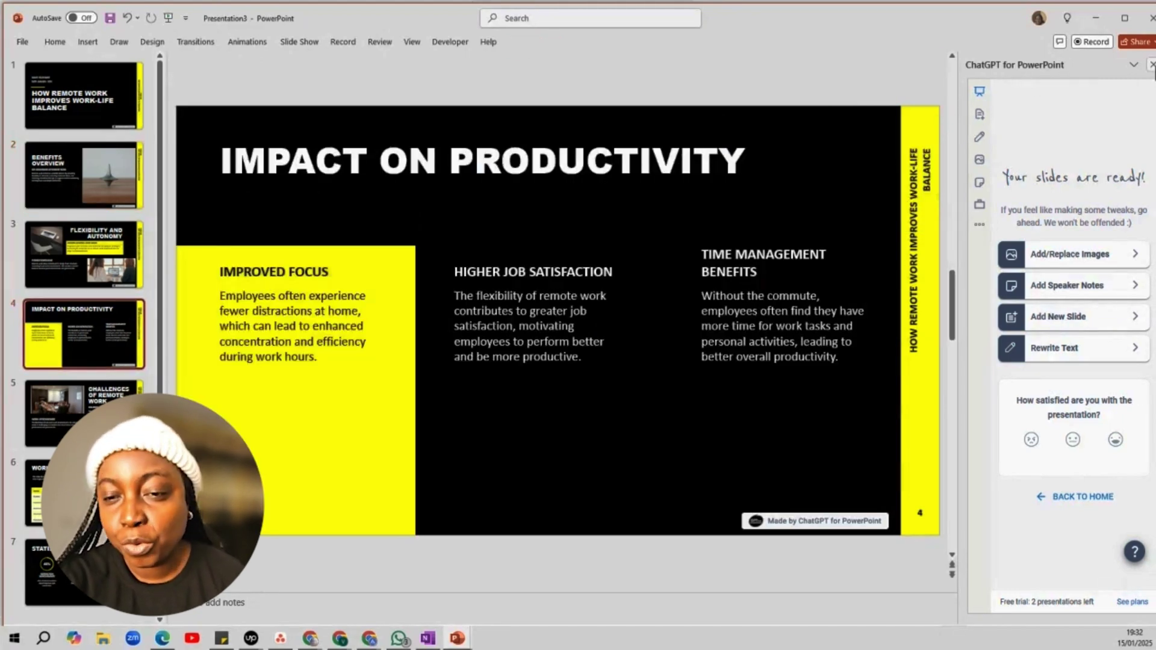
pyautogui.click(1152, 64)
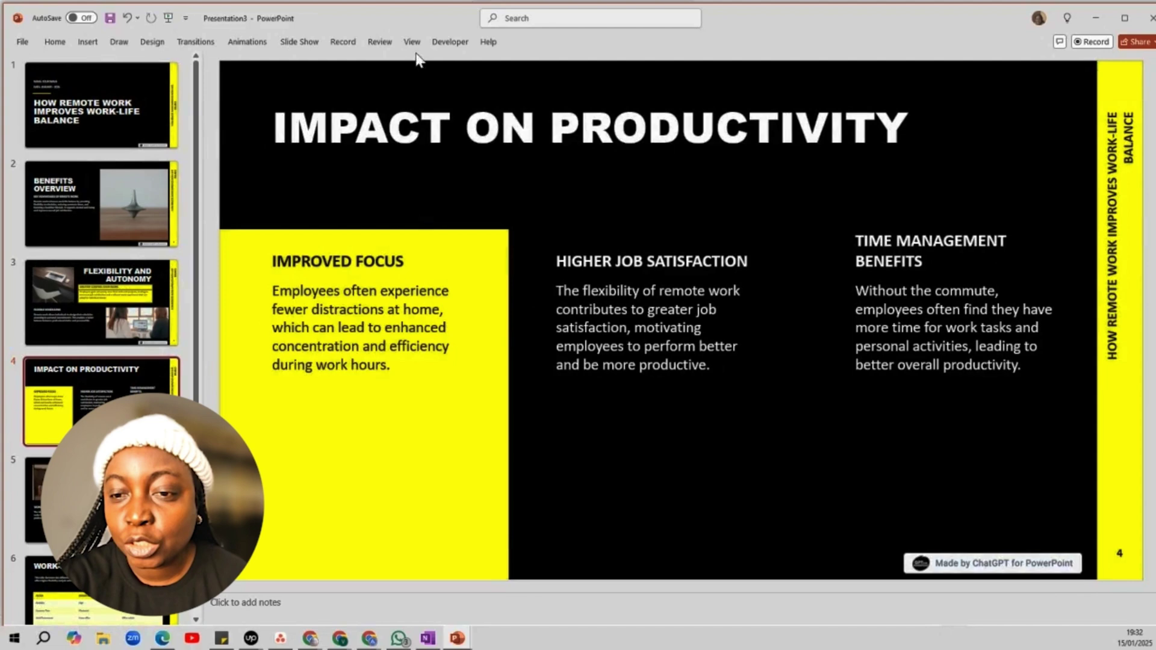
# Step: Apply Designer's three-circle layout to the Impact on Productivity slide
pyautogui.click(151, 41)
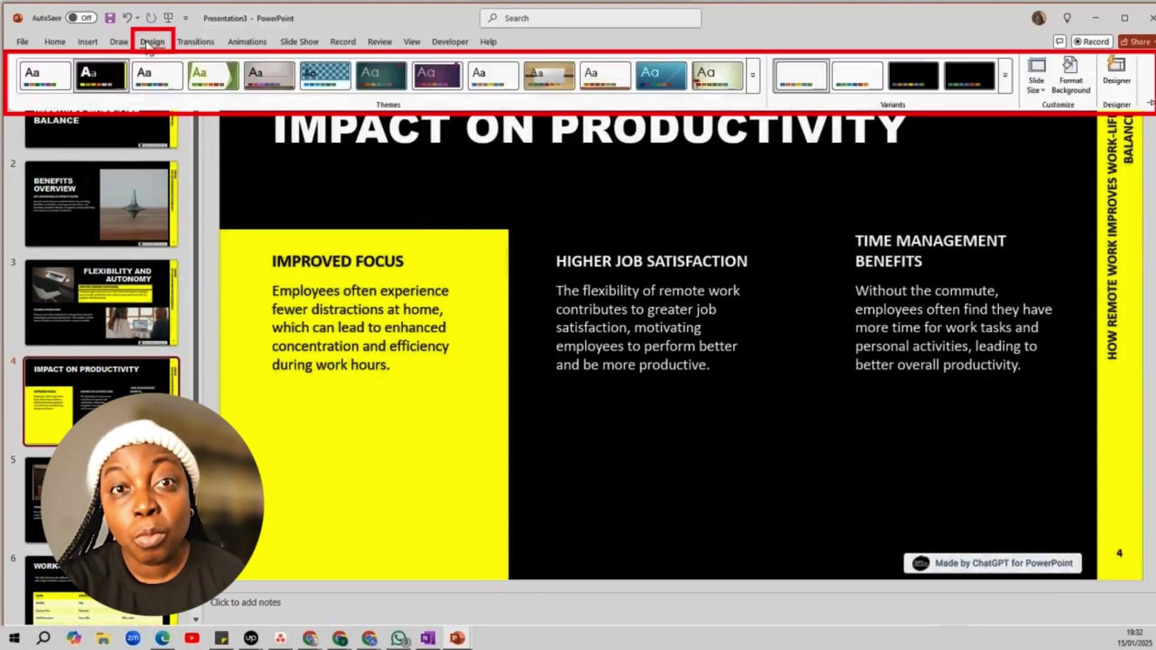
pyautogui.click(1118, 69)
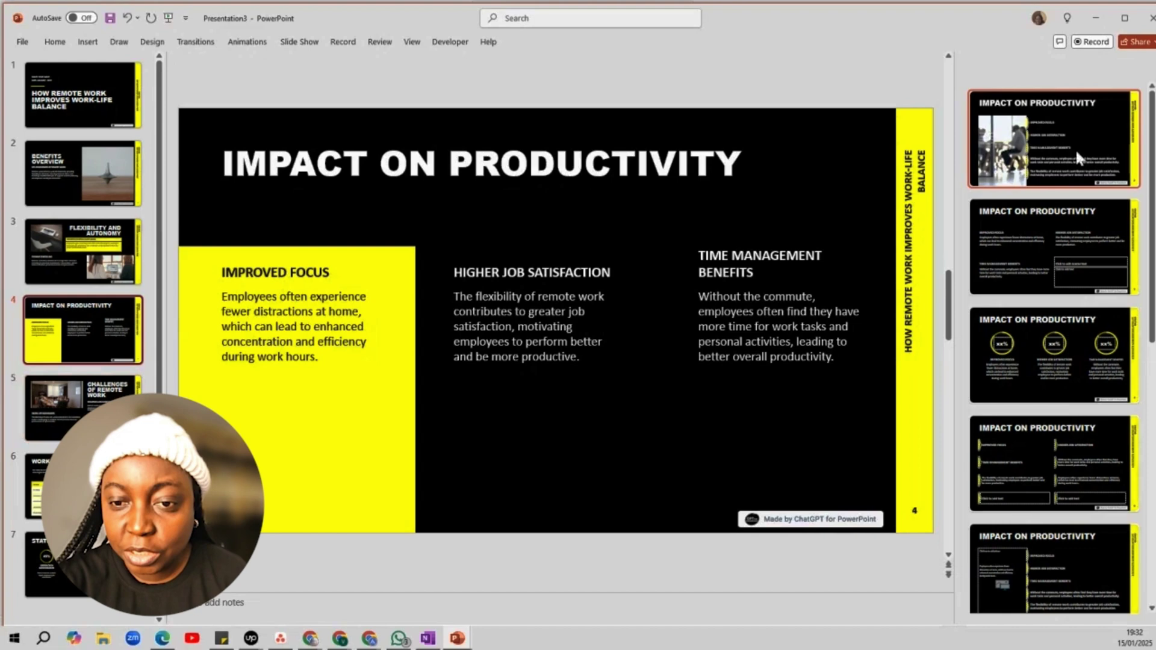
pyautogui.click(1088, 139)
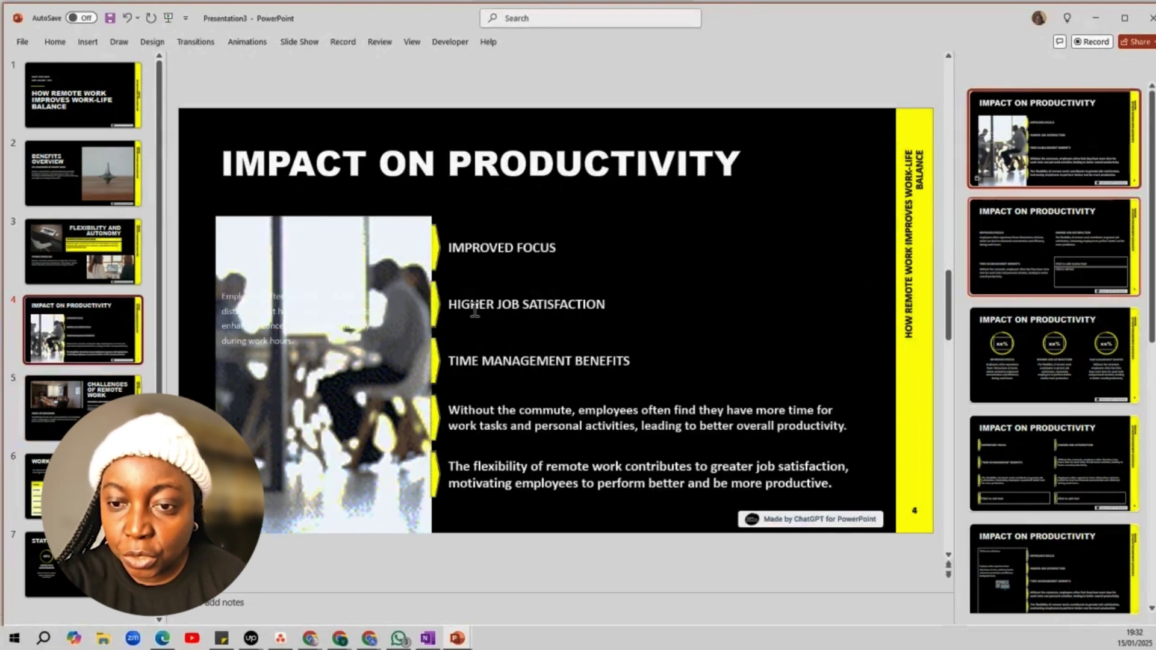
pyautogui.click(1060, 362)
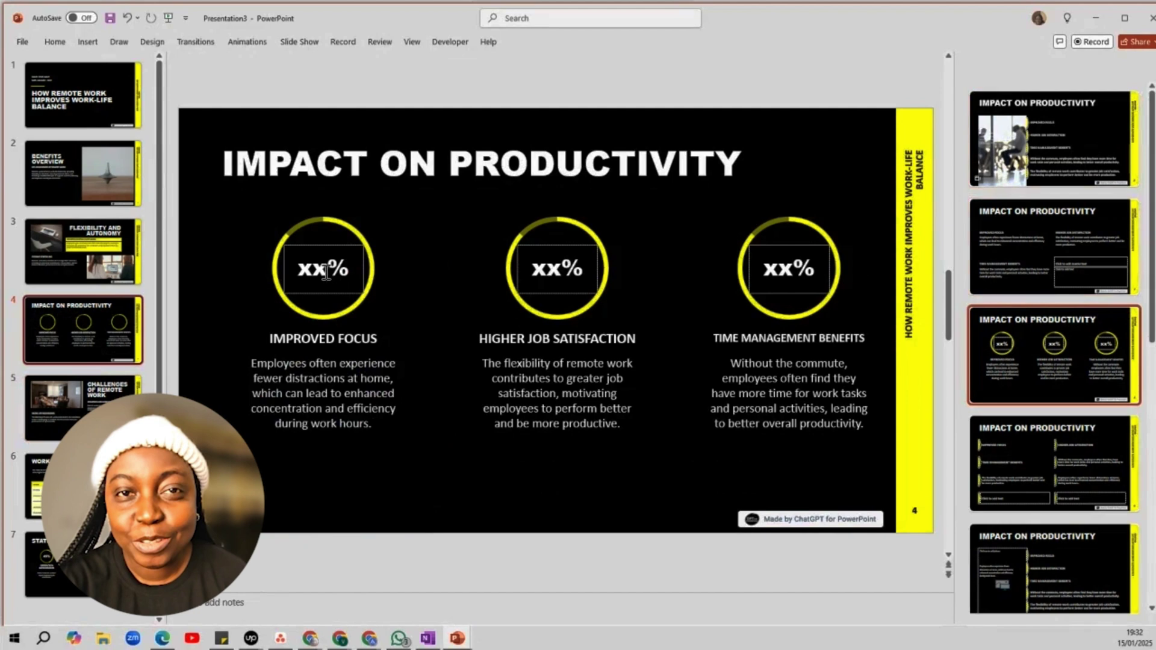
# Step: Replace the Improved Focus circle's xx% placeholder with 100%
pyautogui.click(359, 279)
pyautogui.press('BackSpace')
pyautogui.press('BackSpace')
pyautogui.press('BackSpace')
pyautogui.write('100')
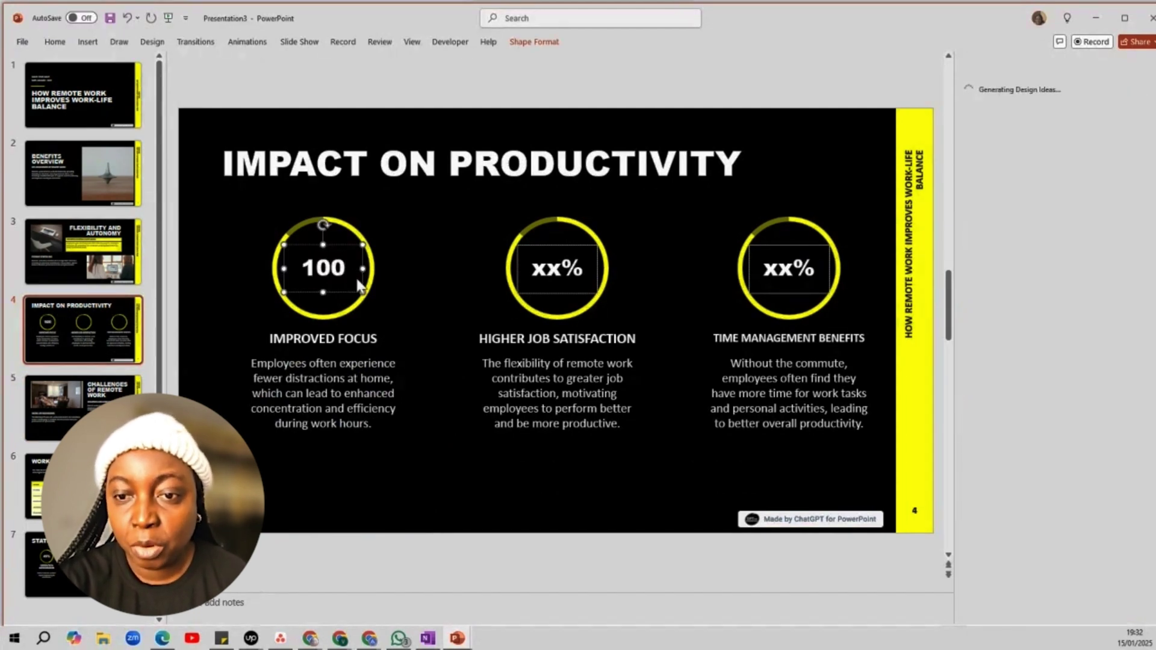
pyautogui.write('%')
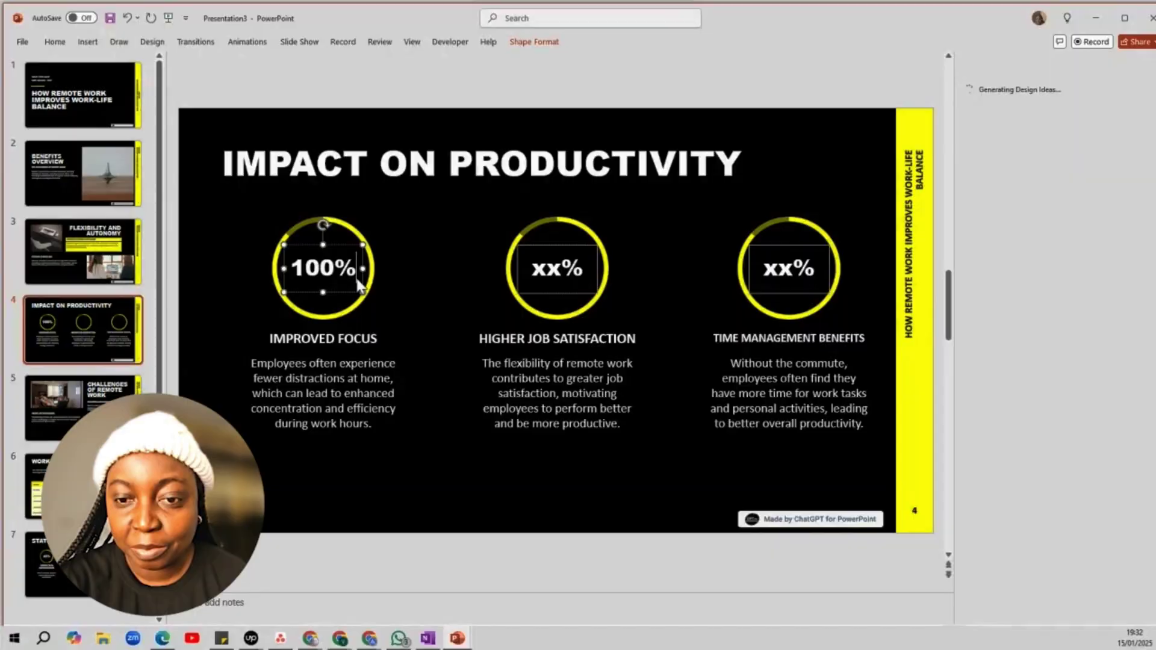